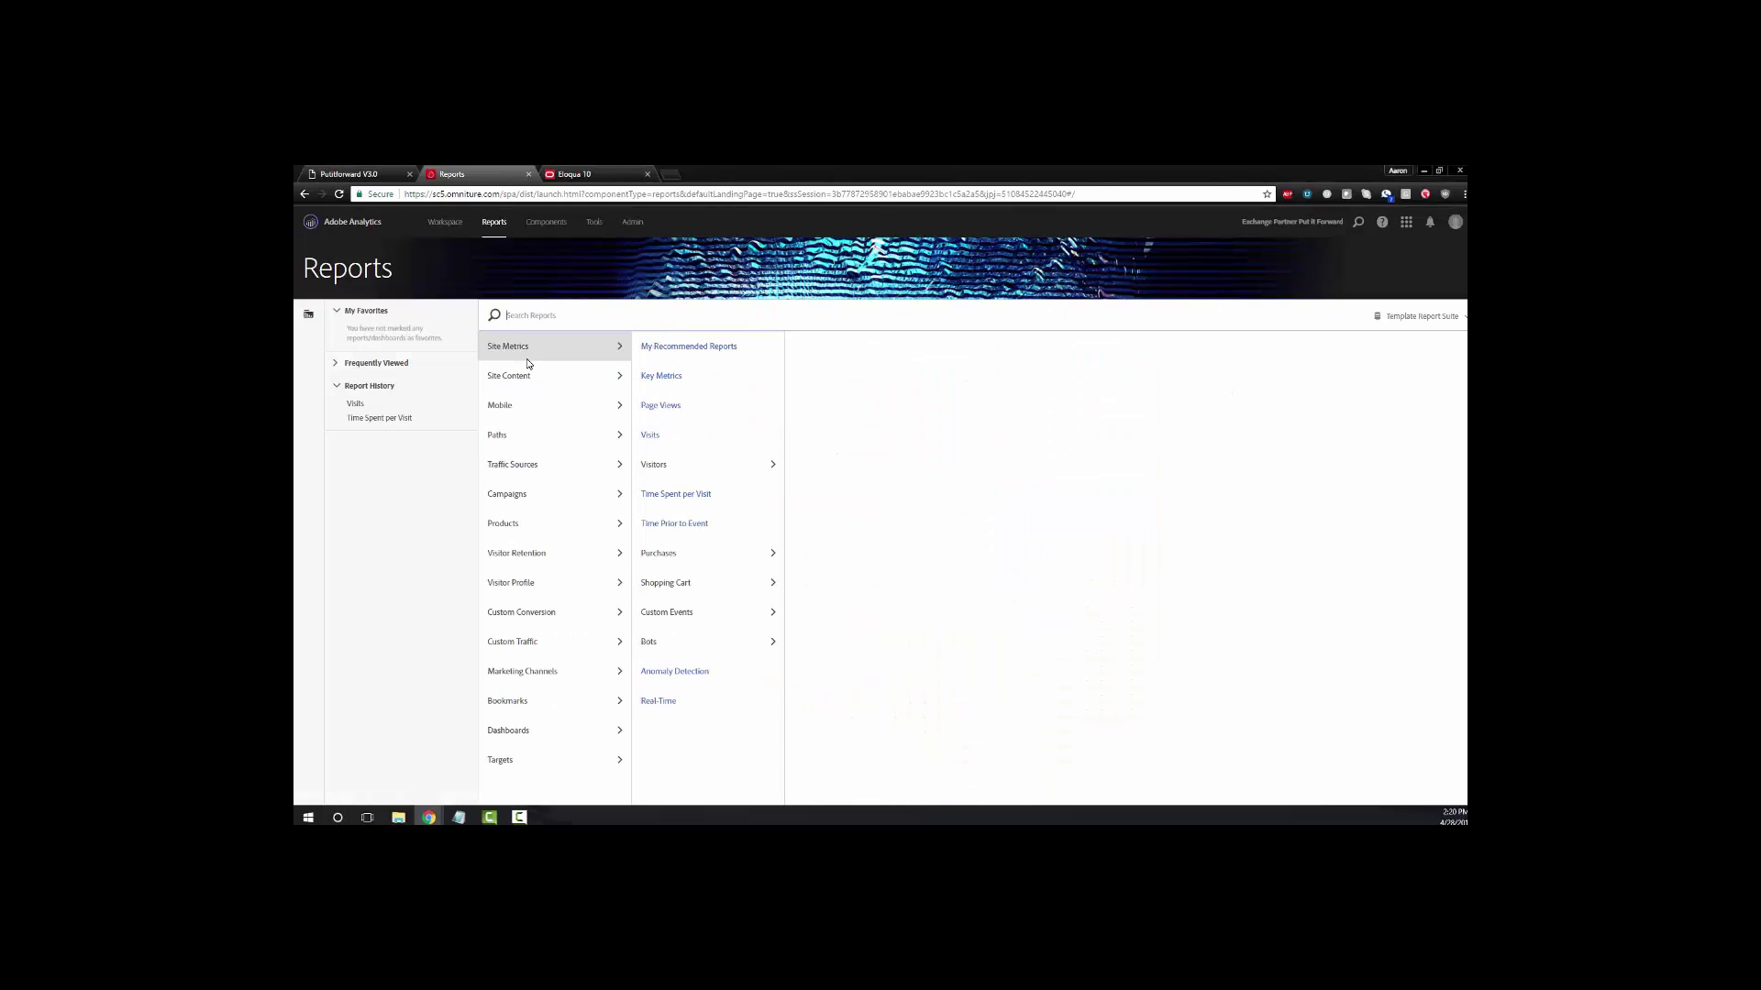
In Adobe Analytics, view the Site Content Pages report and the Campaigns report list
double_click(542, 385)
left_click(652, 347)
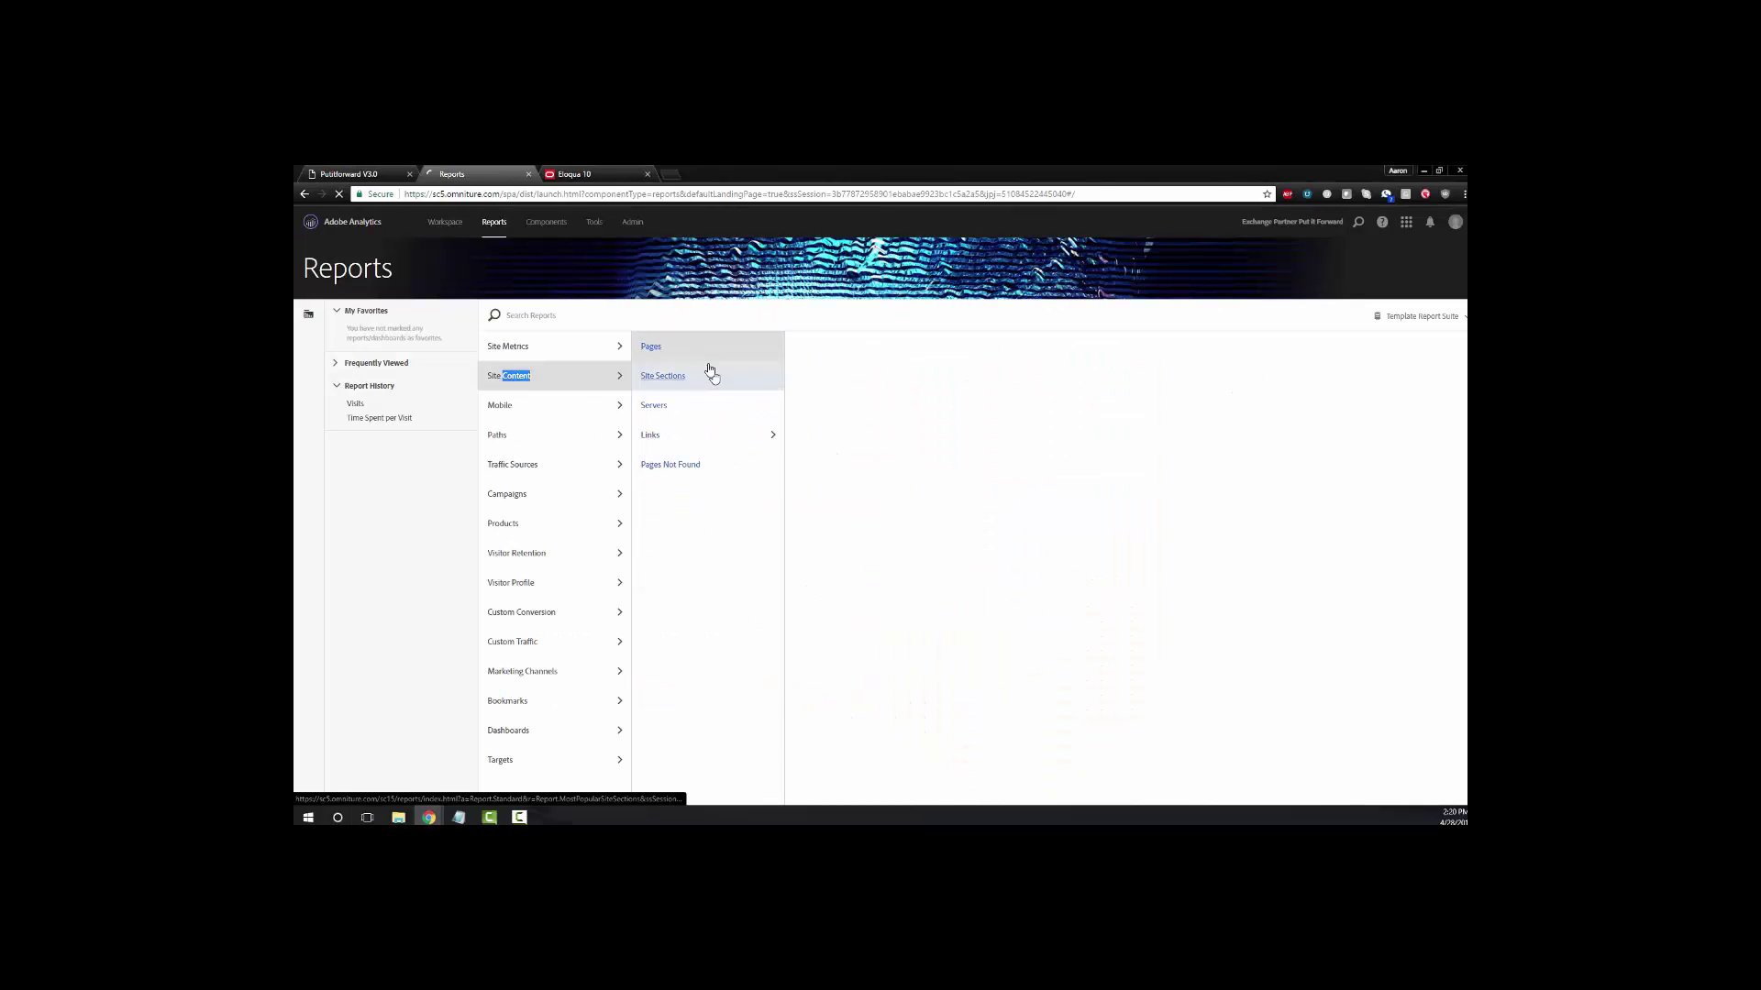
left_click(571, 496)
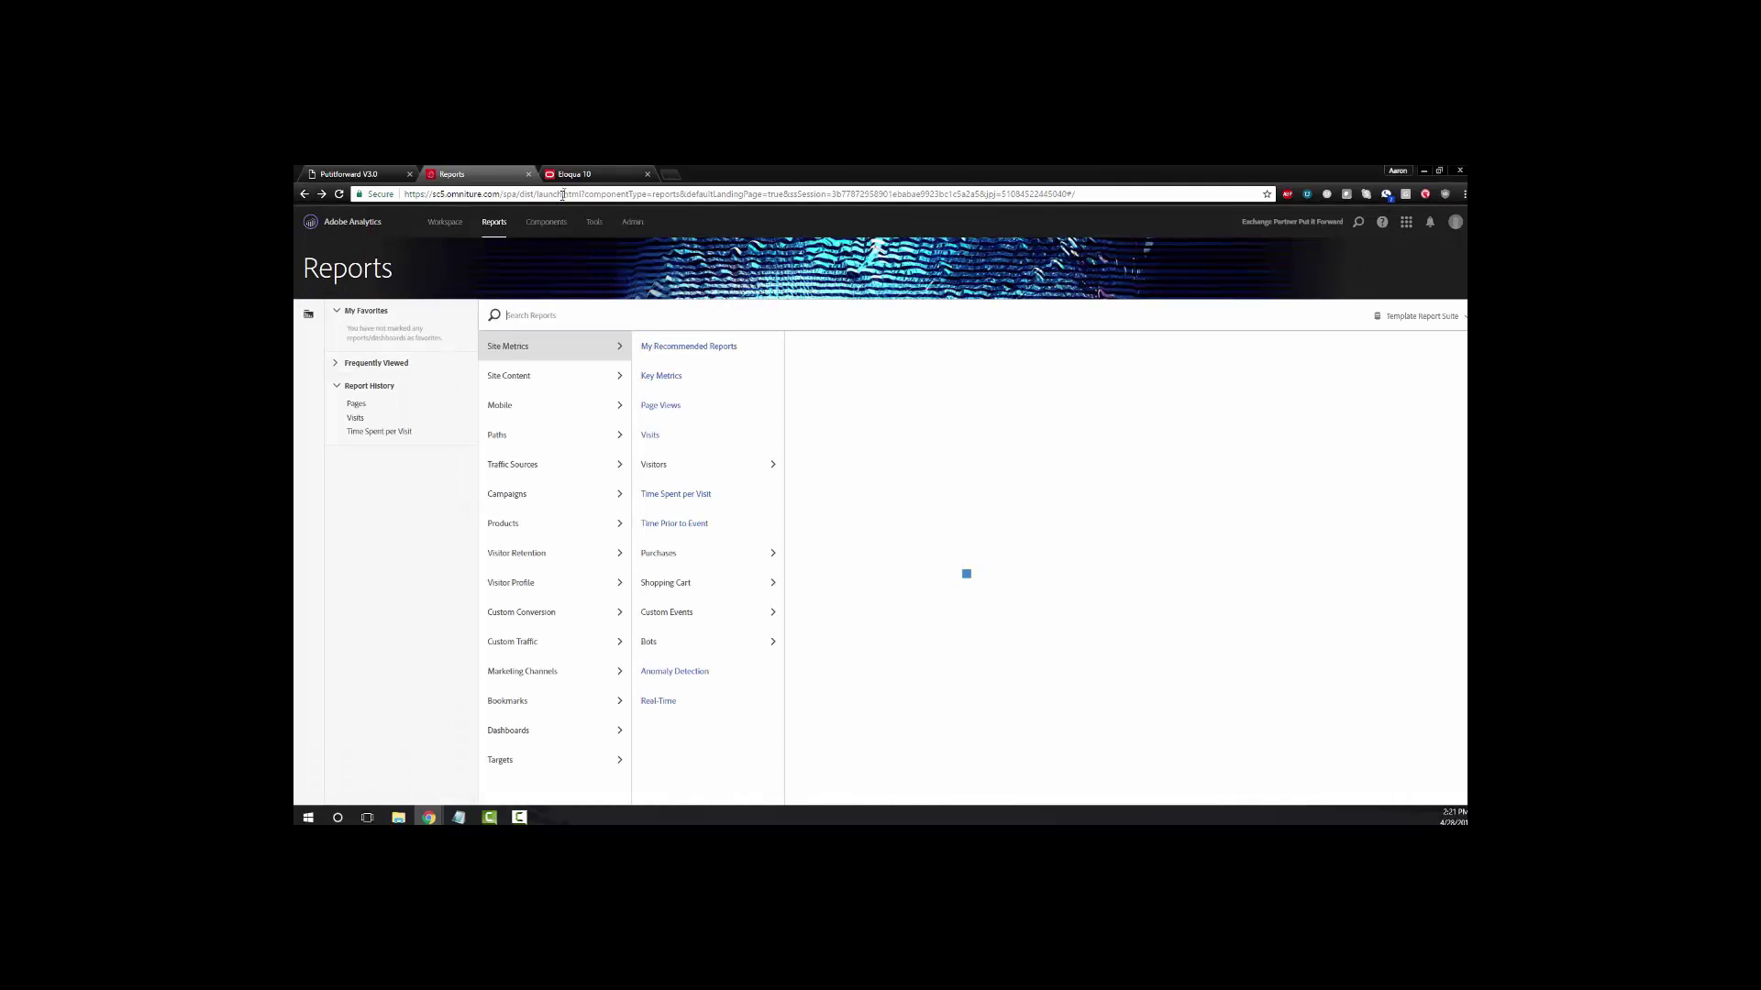
Switch to Oracle Eloqua and go to the Orchestration Campaigns overview
key("ctrl+Tab")
left_click(530, 219)
left_click(532, 242)
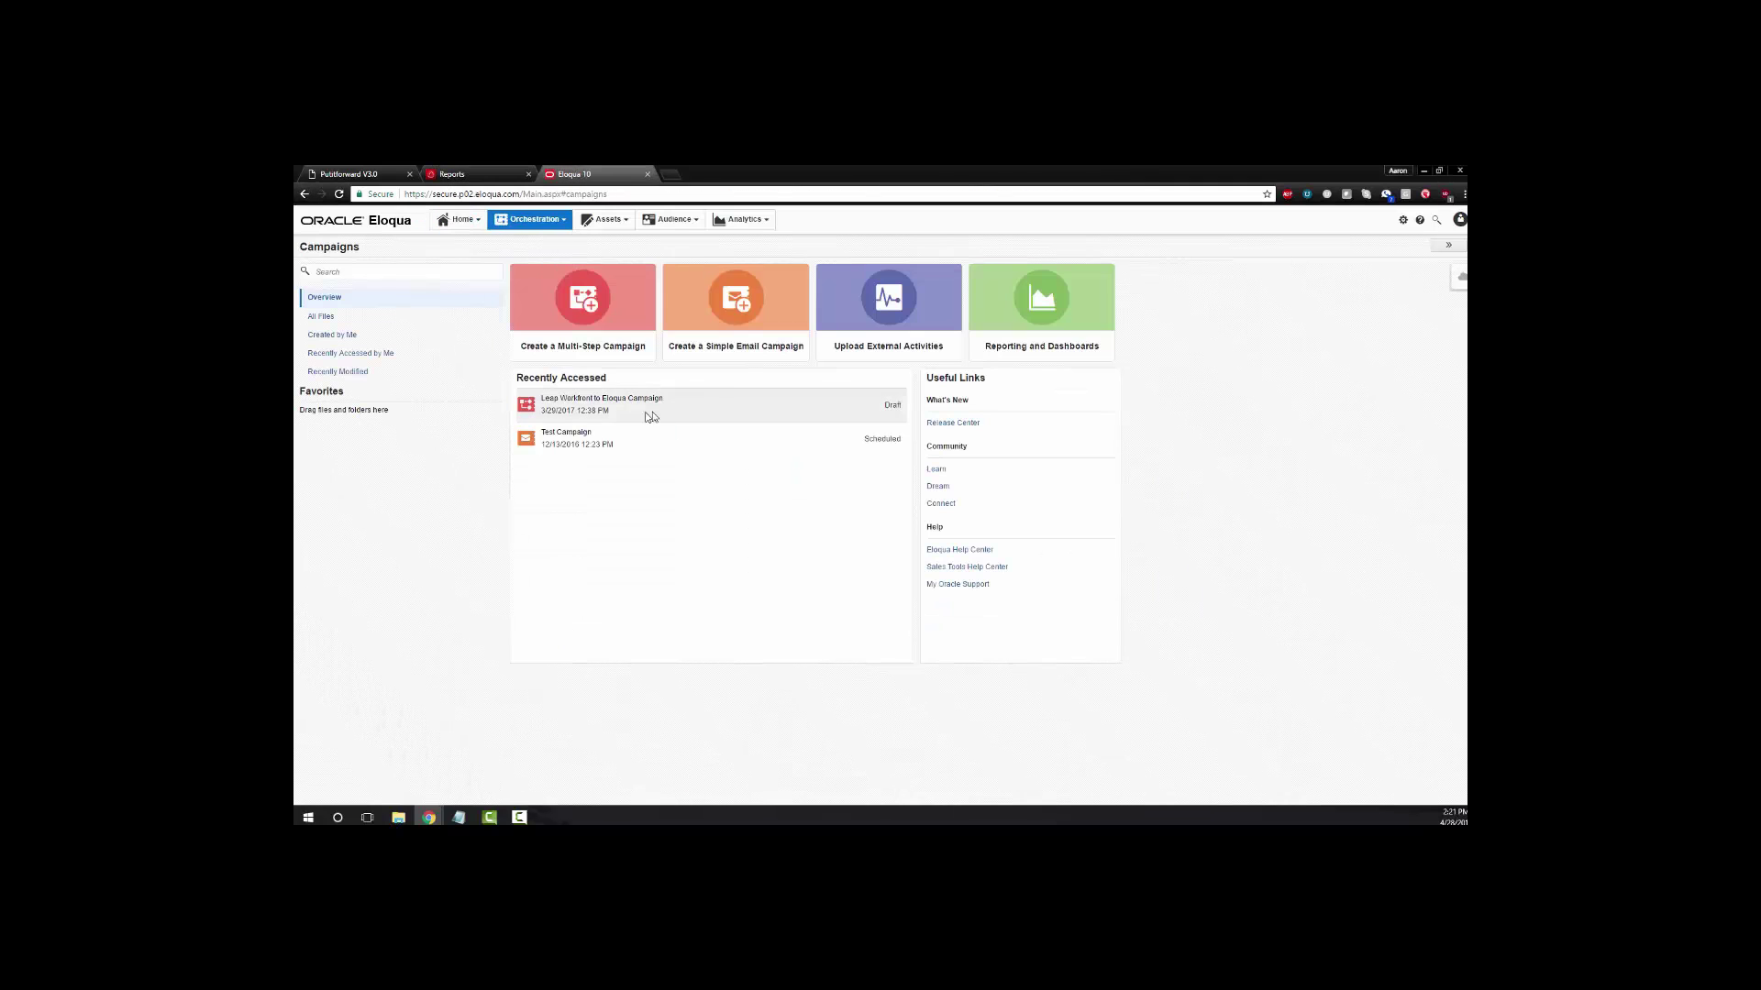
Start a multi-step campaign, filter templates to those created by me, then cancel the chooser
left_click(612, 302)
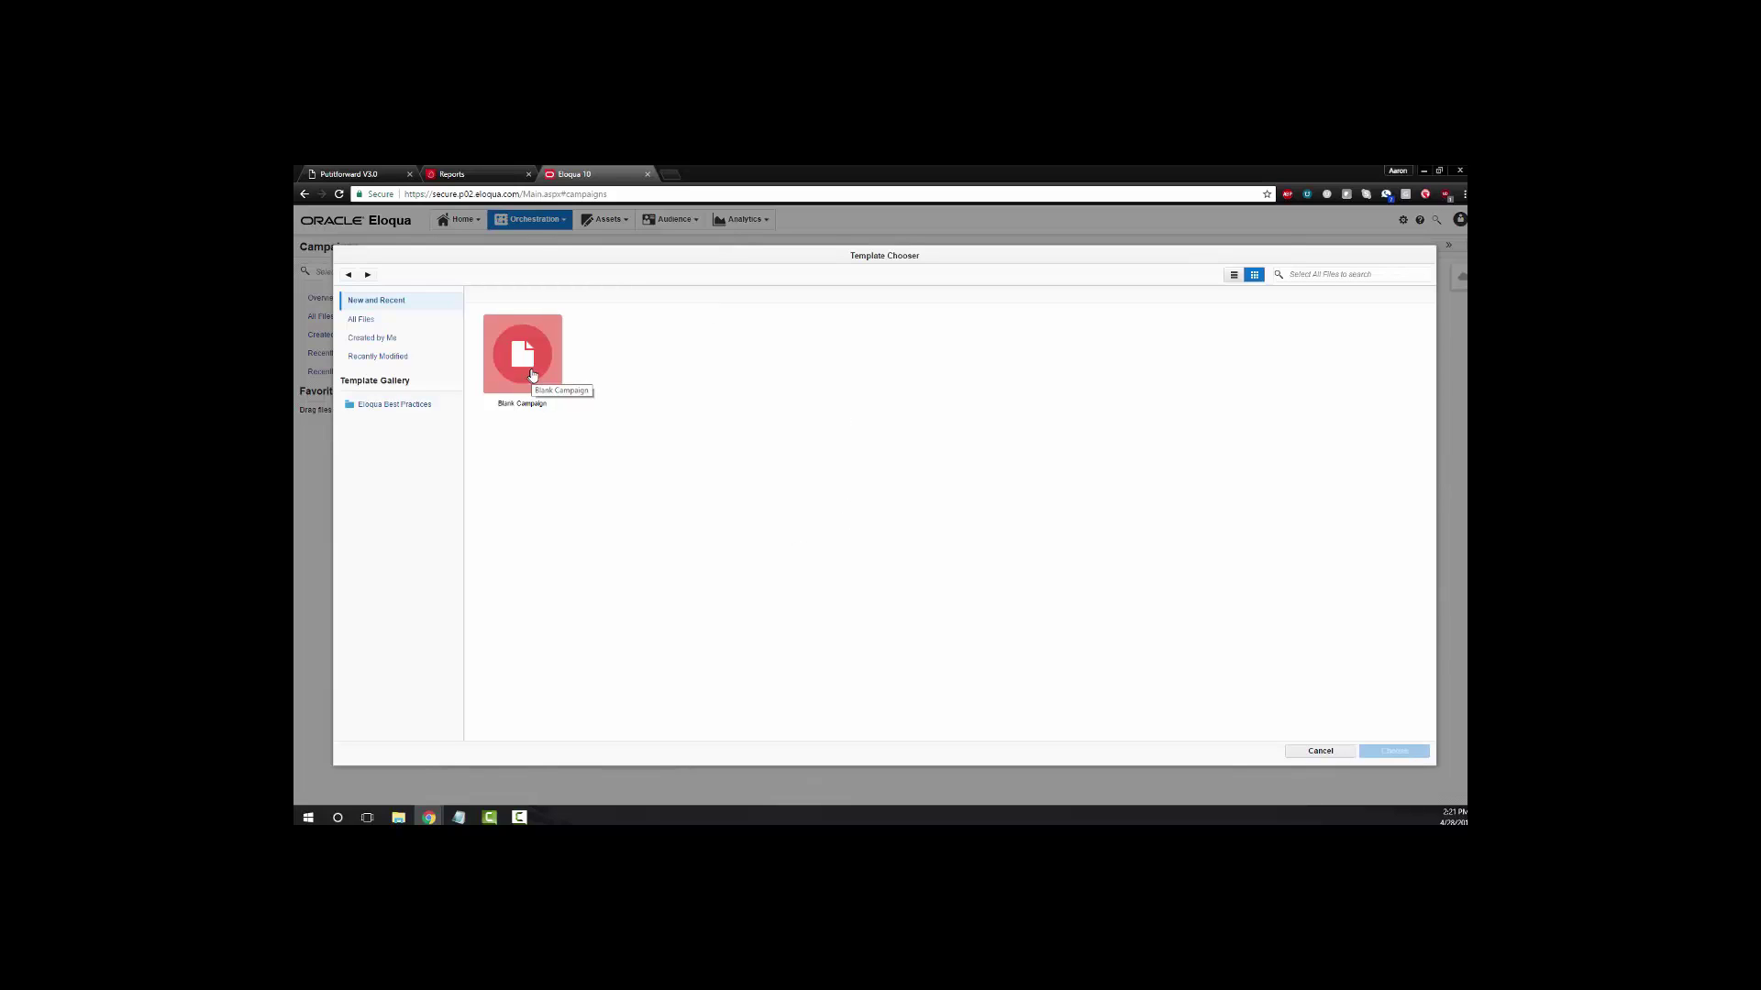
left_click(383, 337)
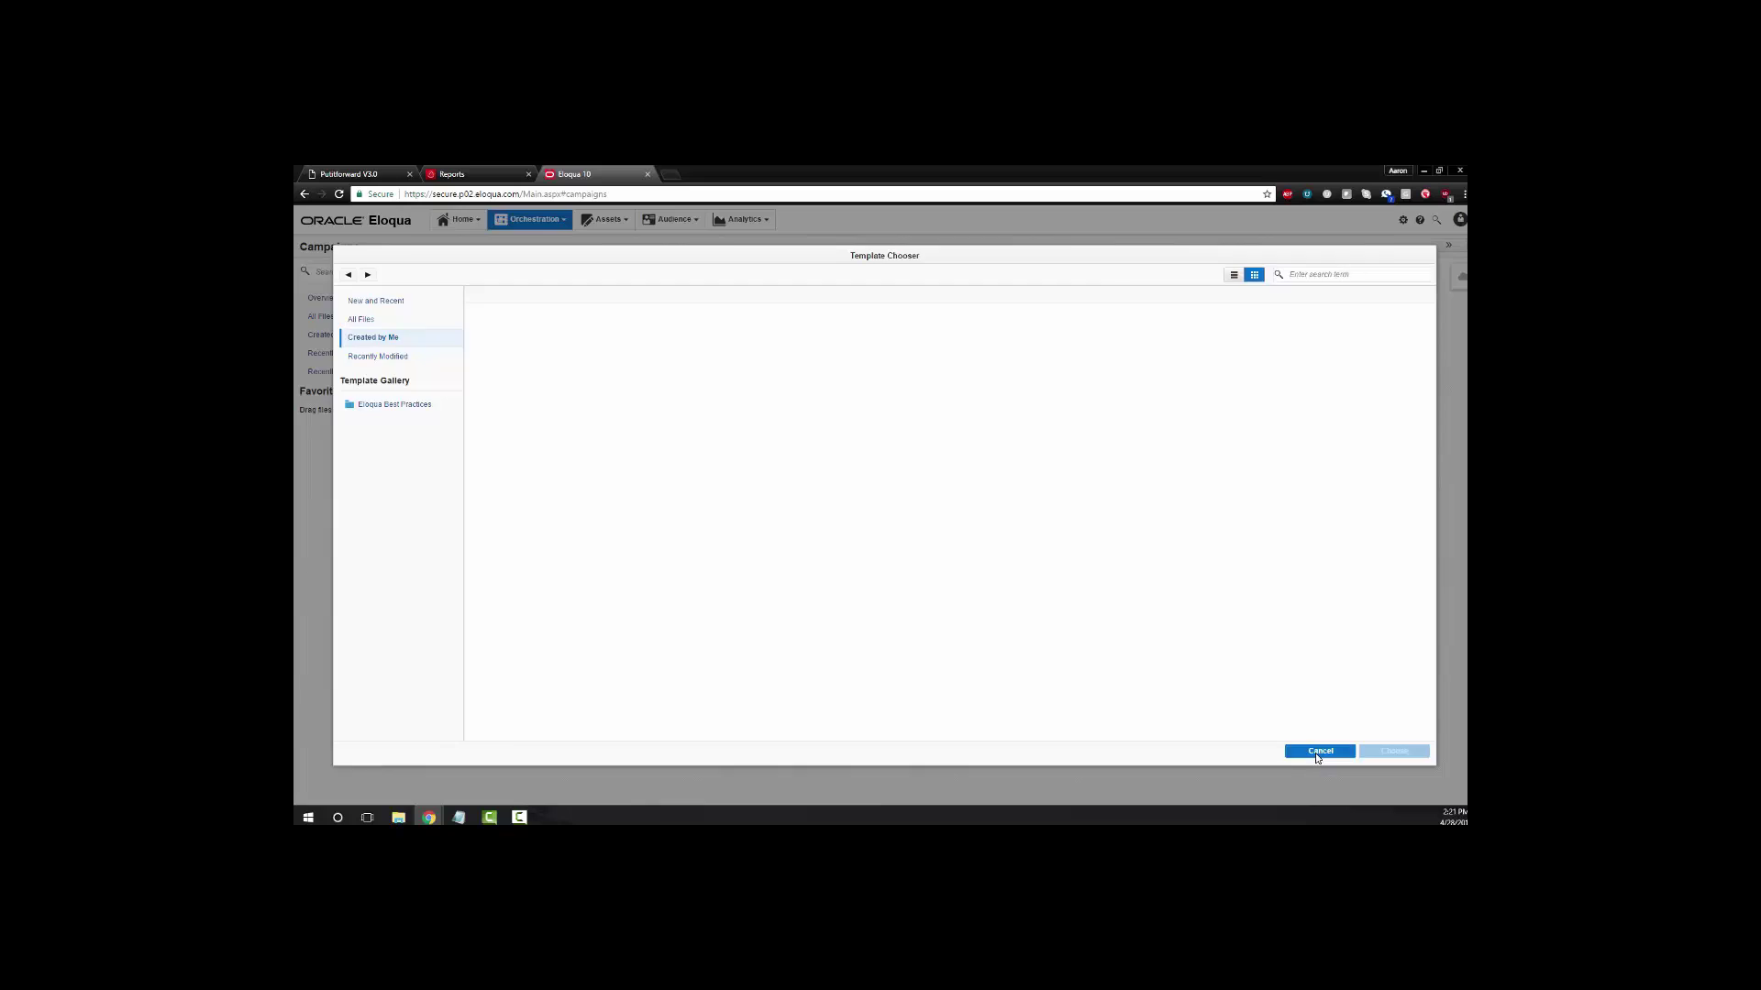
left_click(1318, 754)
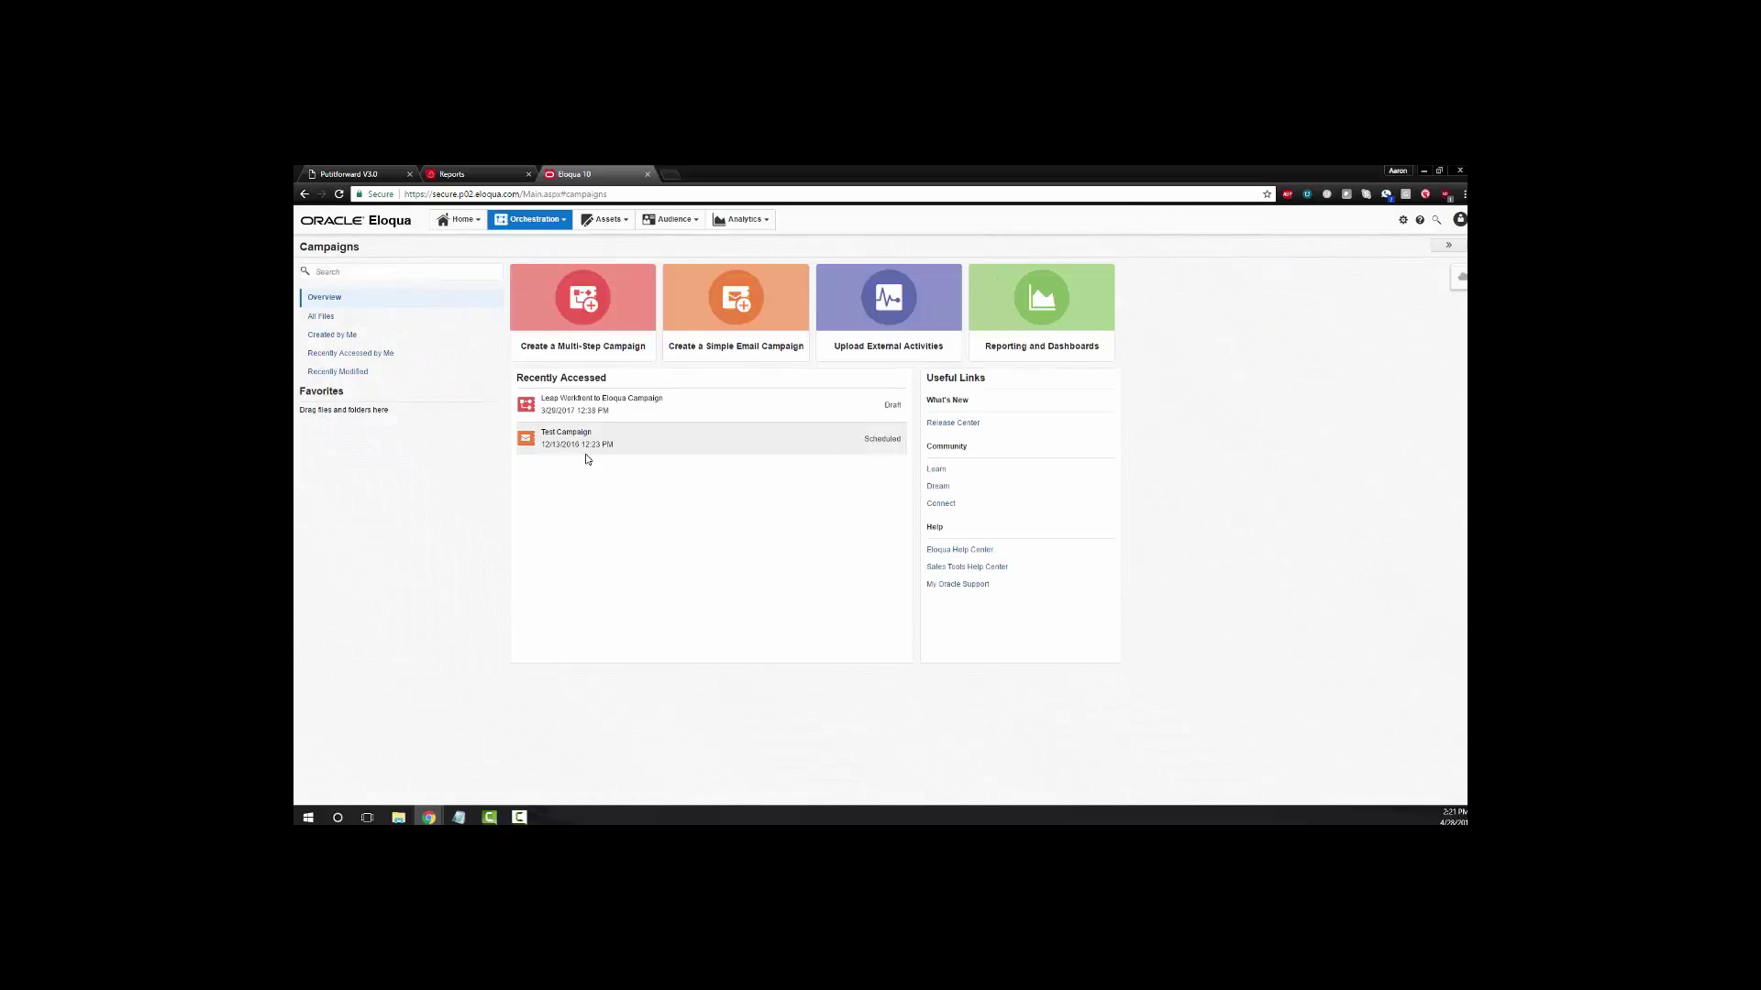
Create a simple email campaign and save it as Untitled Campaign on leaving
left_click(782, 292)
key("alt+Left")
left_click(1014, 551)
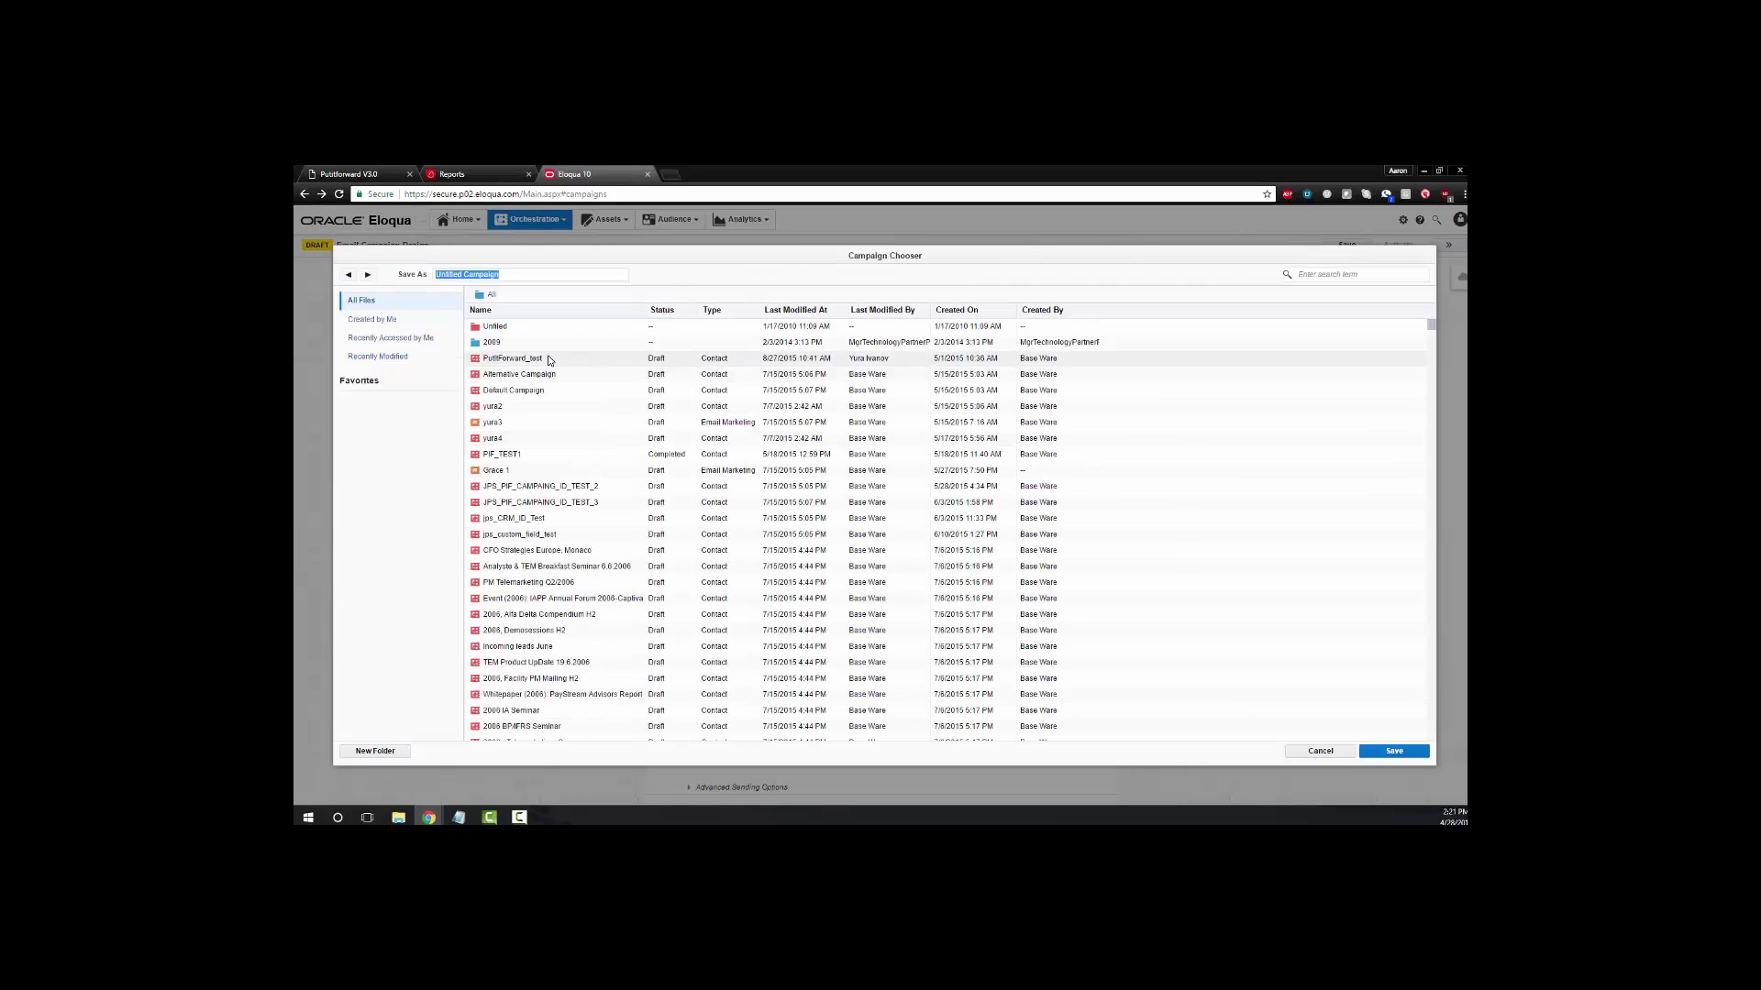
left_click(1412, 754)
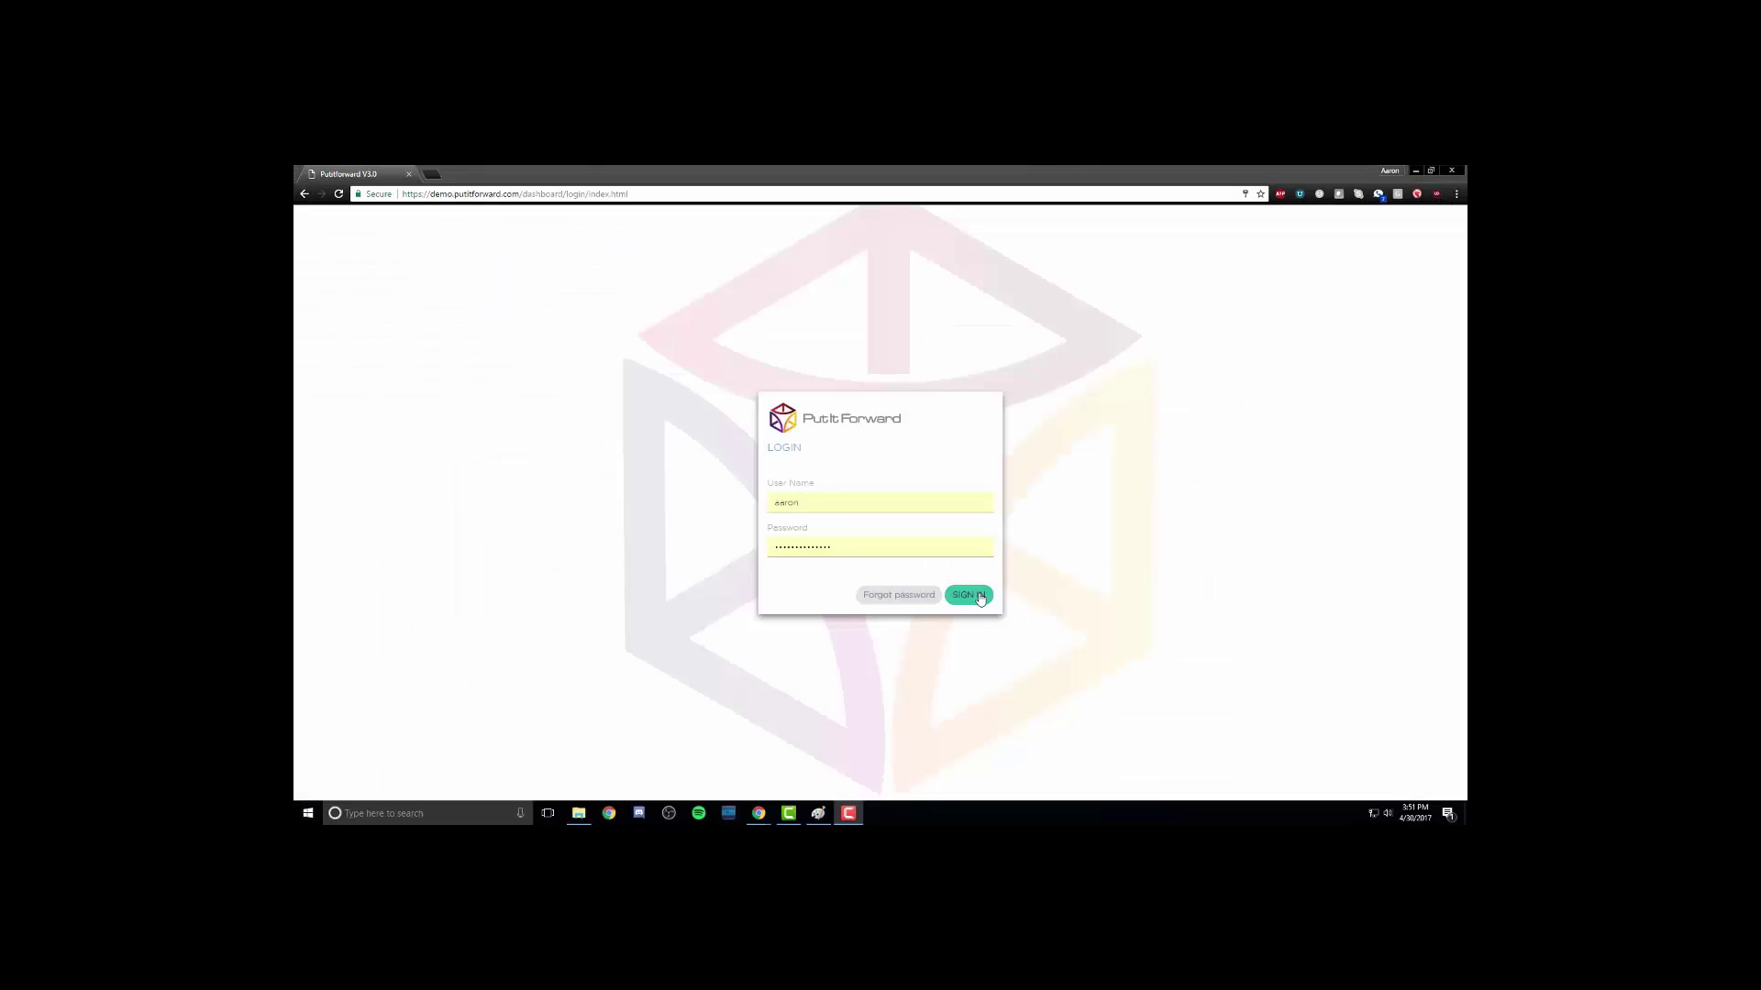
Sign in and rename the Adobe Analytics - Eloqua process to Adobe Analytics - Oracle Eloqua
left_click(980, 598)
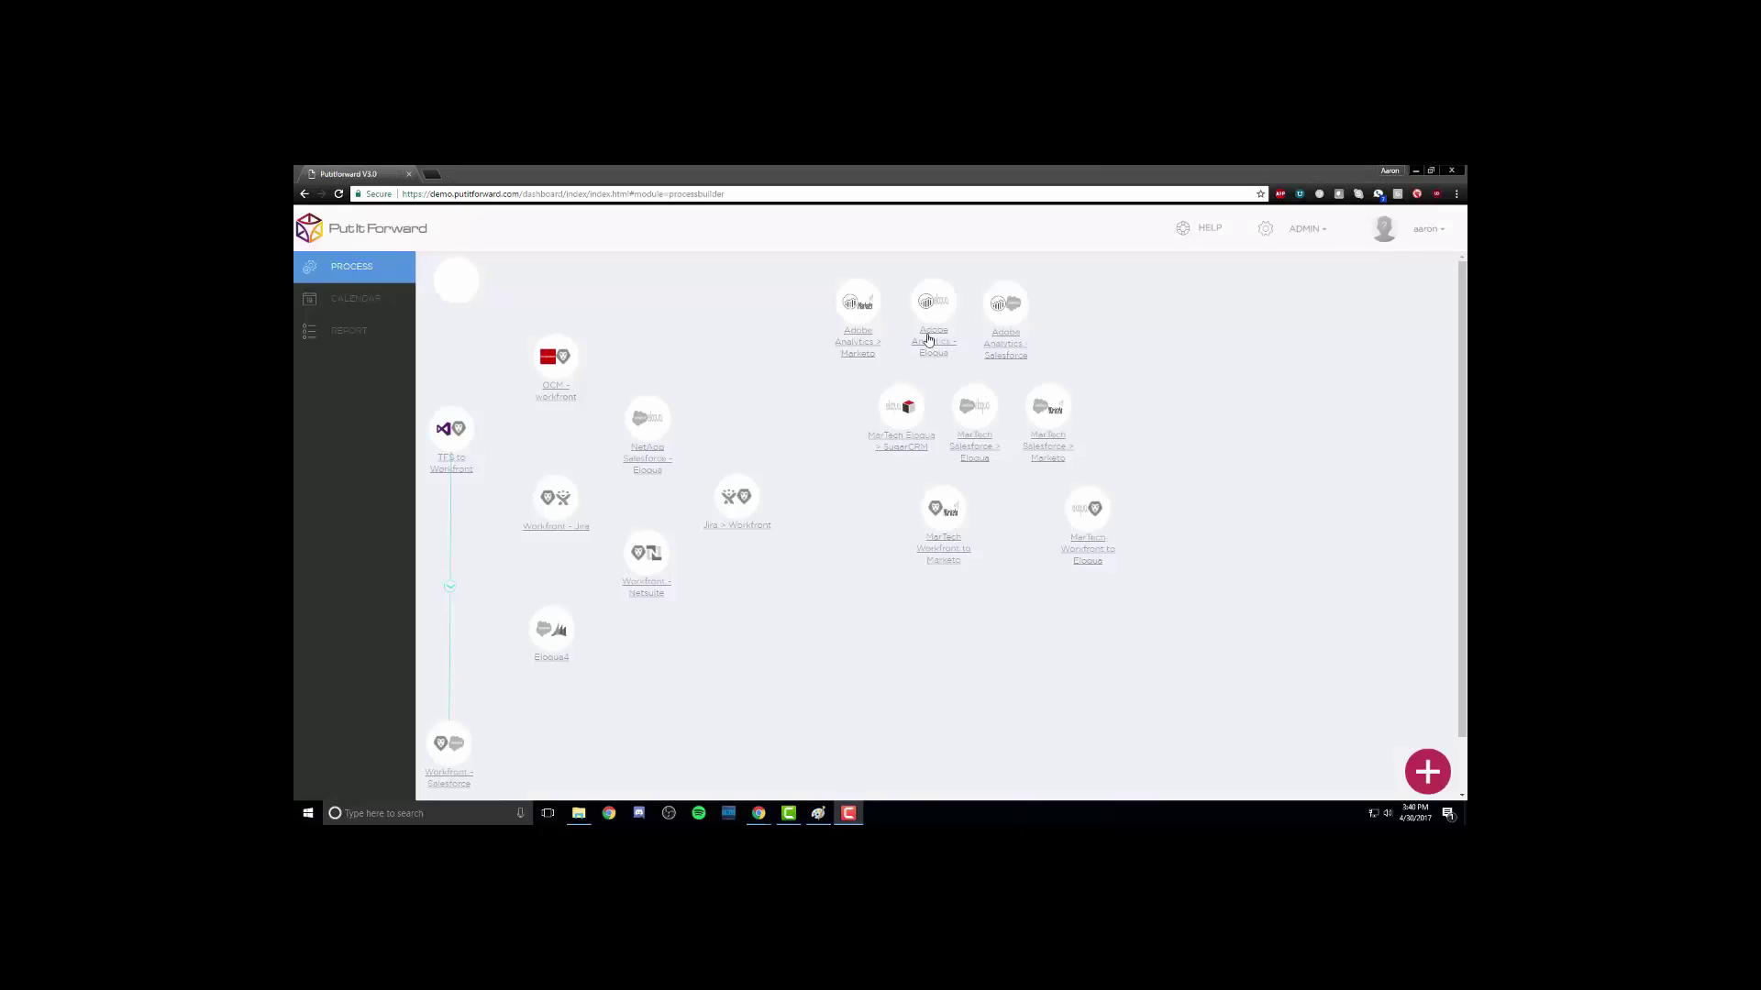
left_click(929, 342)
left_click(912, 444)
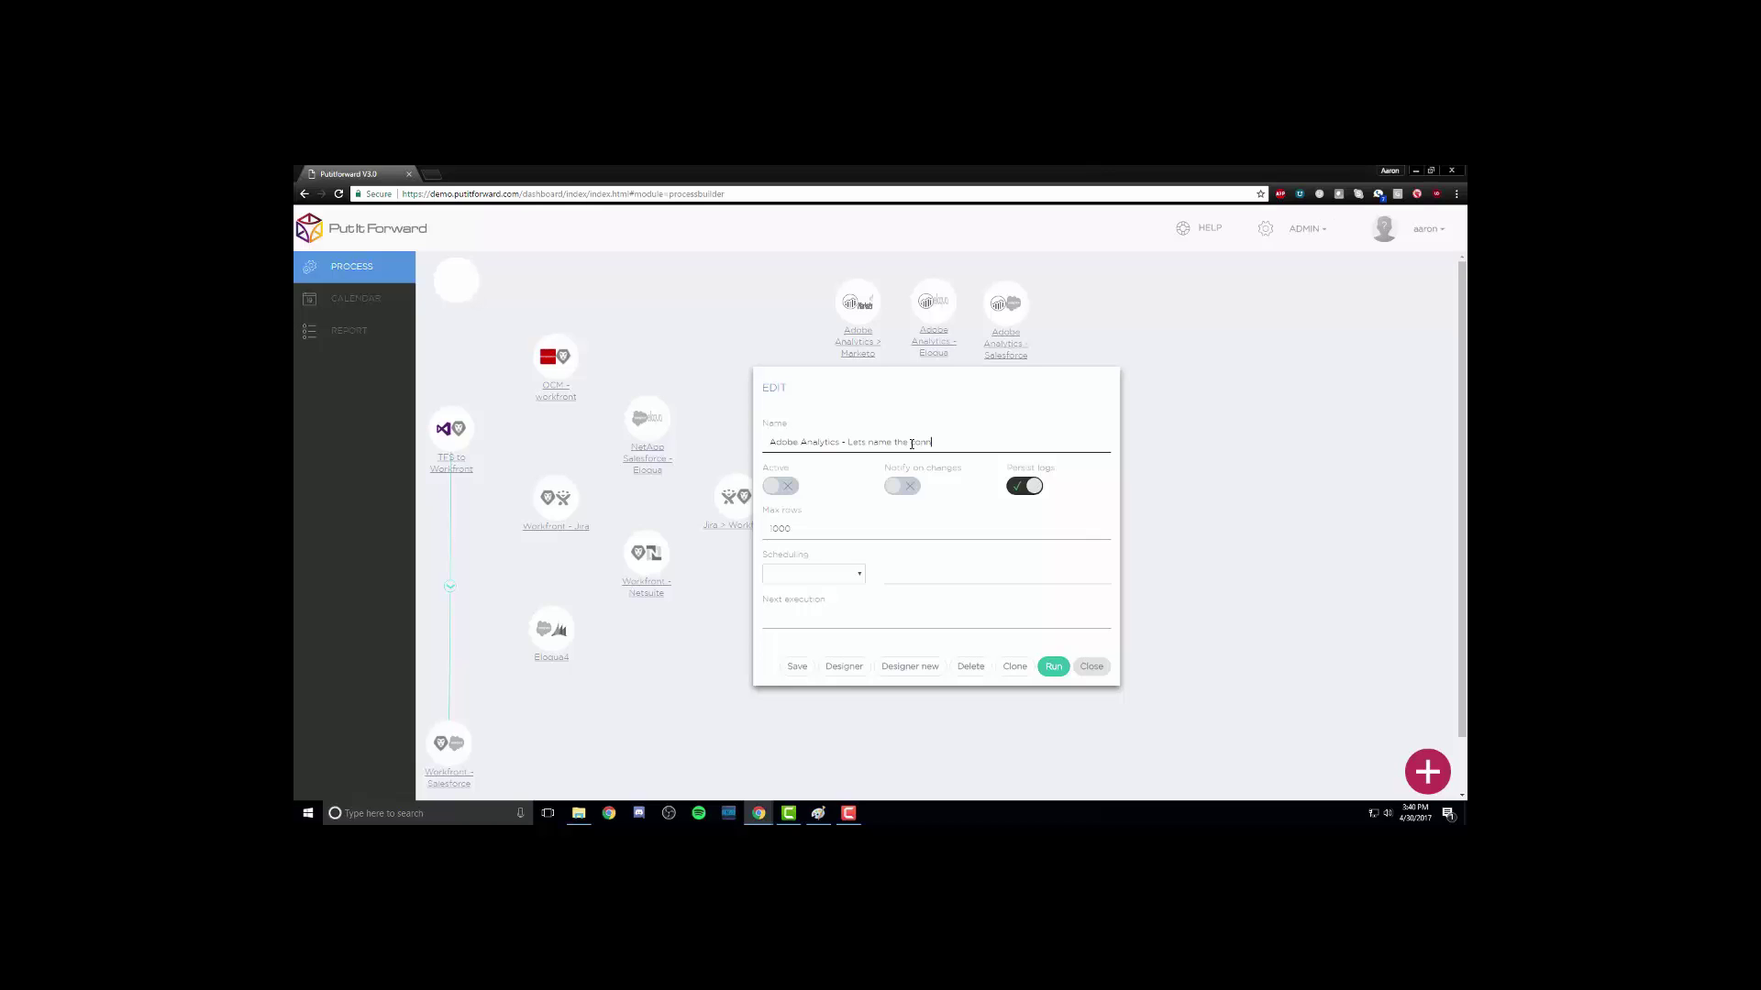
key("BackSpace")
key("BackSpace")
key("BackSpace")
key("BackSpace")
key("BackSpace")
key("BackSpace")
key("BackSpace")
key("BackSpace")
key("BackSpace")
key("BackSpace")
key("BackSpace")
key("BackSpace")
key("BackSpace")
key("BackSpace")
key("BackSpace")
key("BackSpace")
Leave the process and change notifications off, turn Persist logs off, keep Max rows at 1000
left_click(783, 489)
left_click(791, 490)
left_click(894, 496)
left_click(916, 496)
left_click(1034, 491)
left_click(1027, 490)
left_click(1024, 490)
left_click(795, 526)
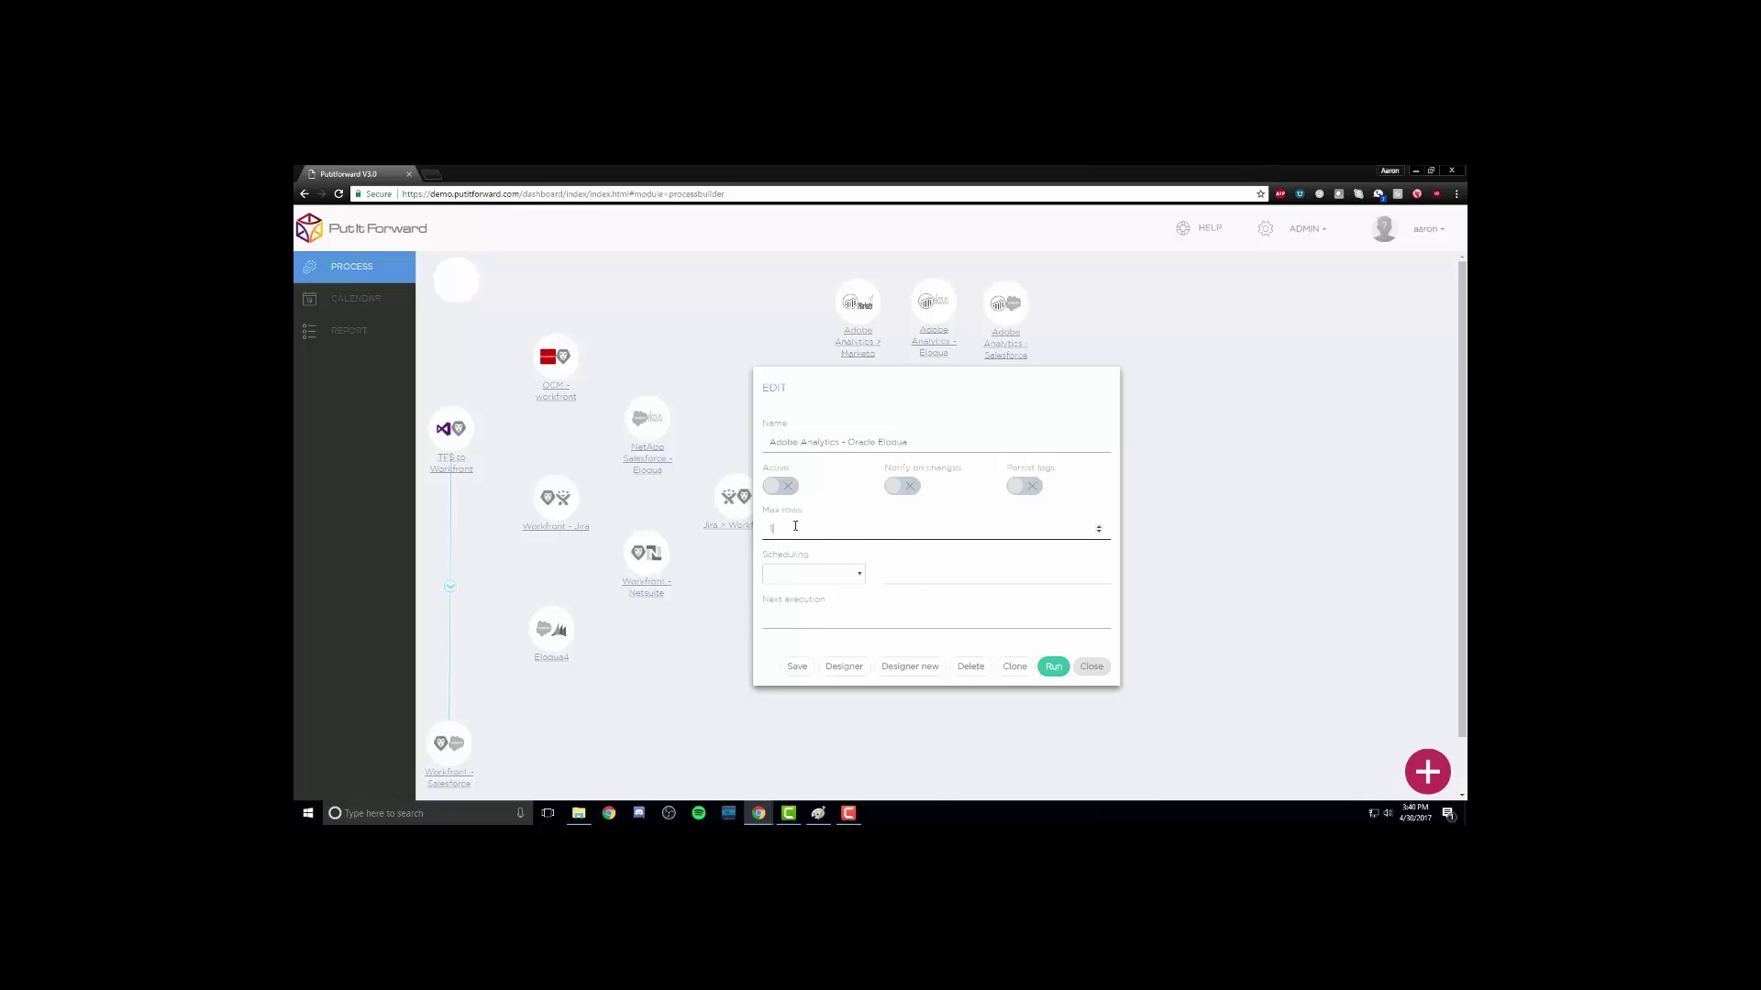
type("00000")
key("BackSpace")
key("BackSpace")
key("BackSpace")
Check the Scheduling options and discard the custom schedule note
left_click(853, 575)
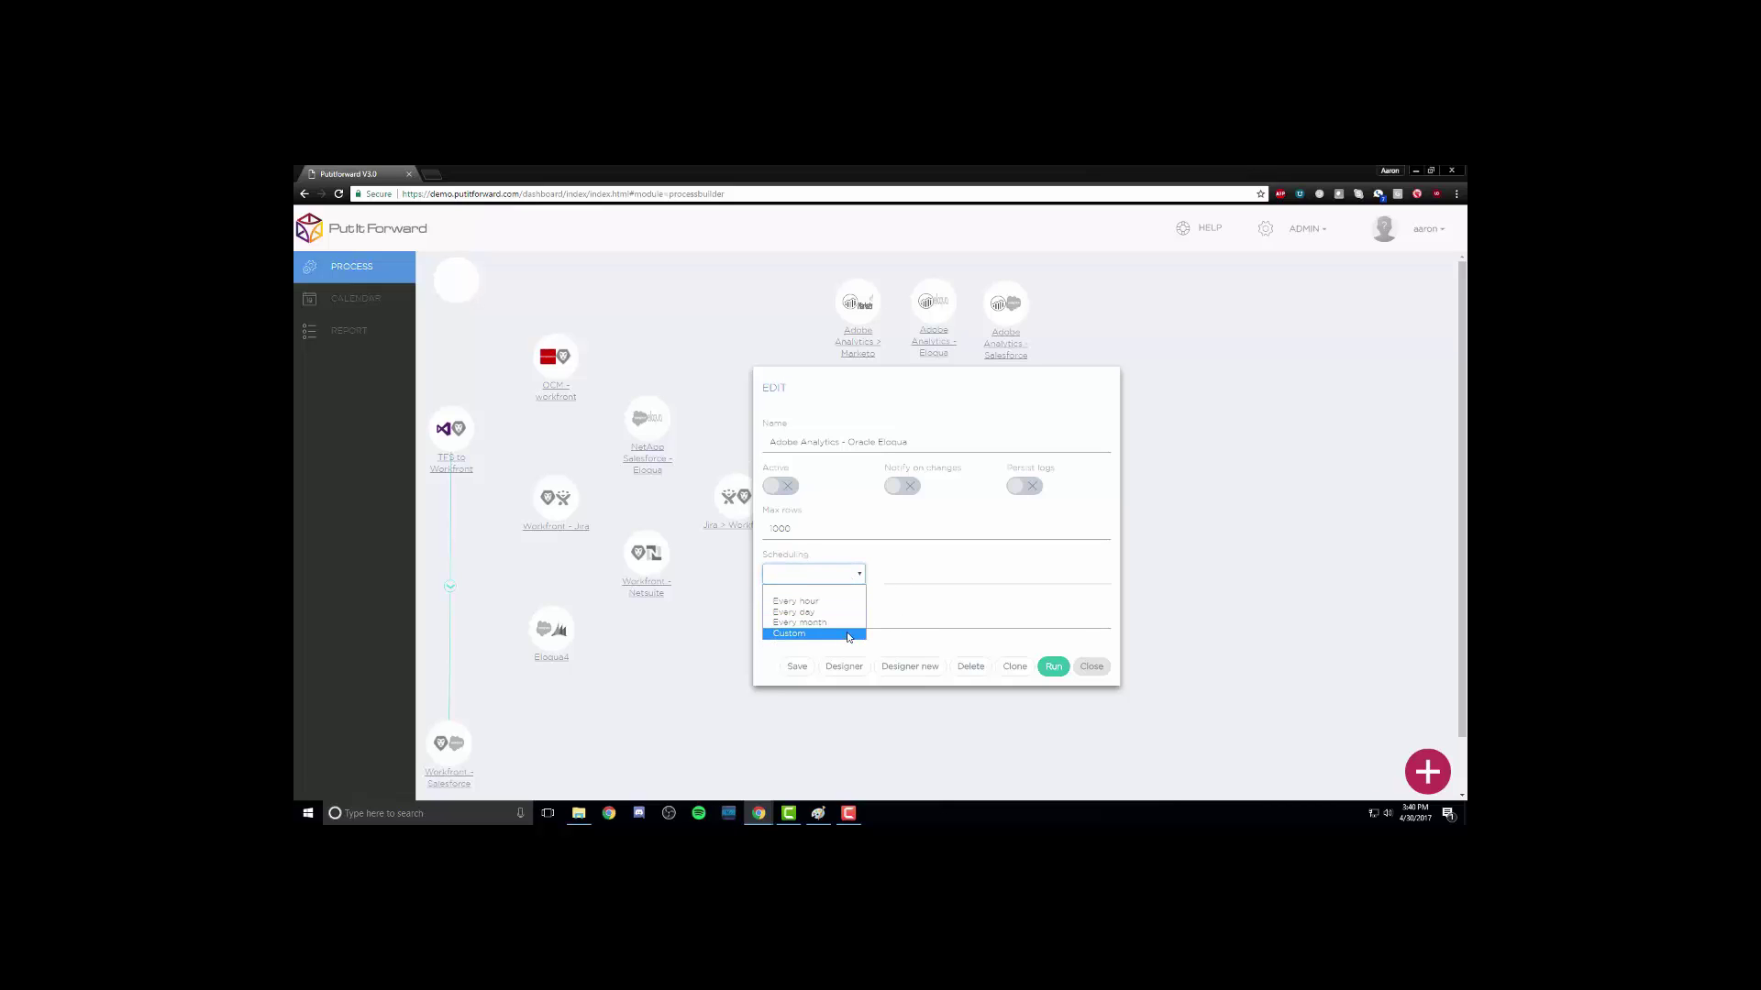
left_click(911, 573)
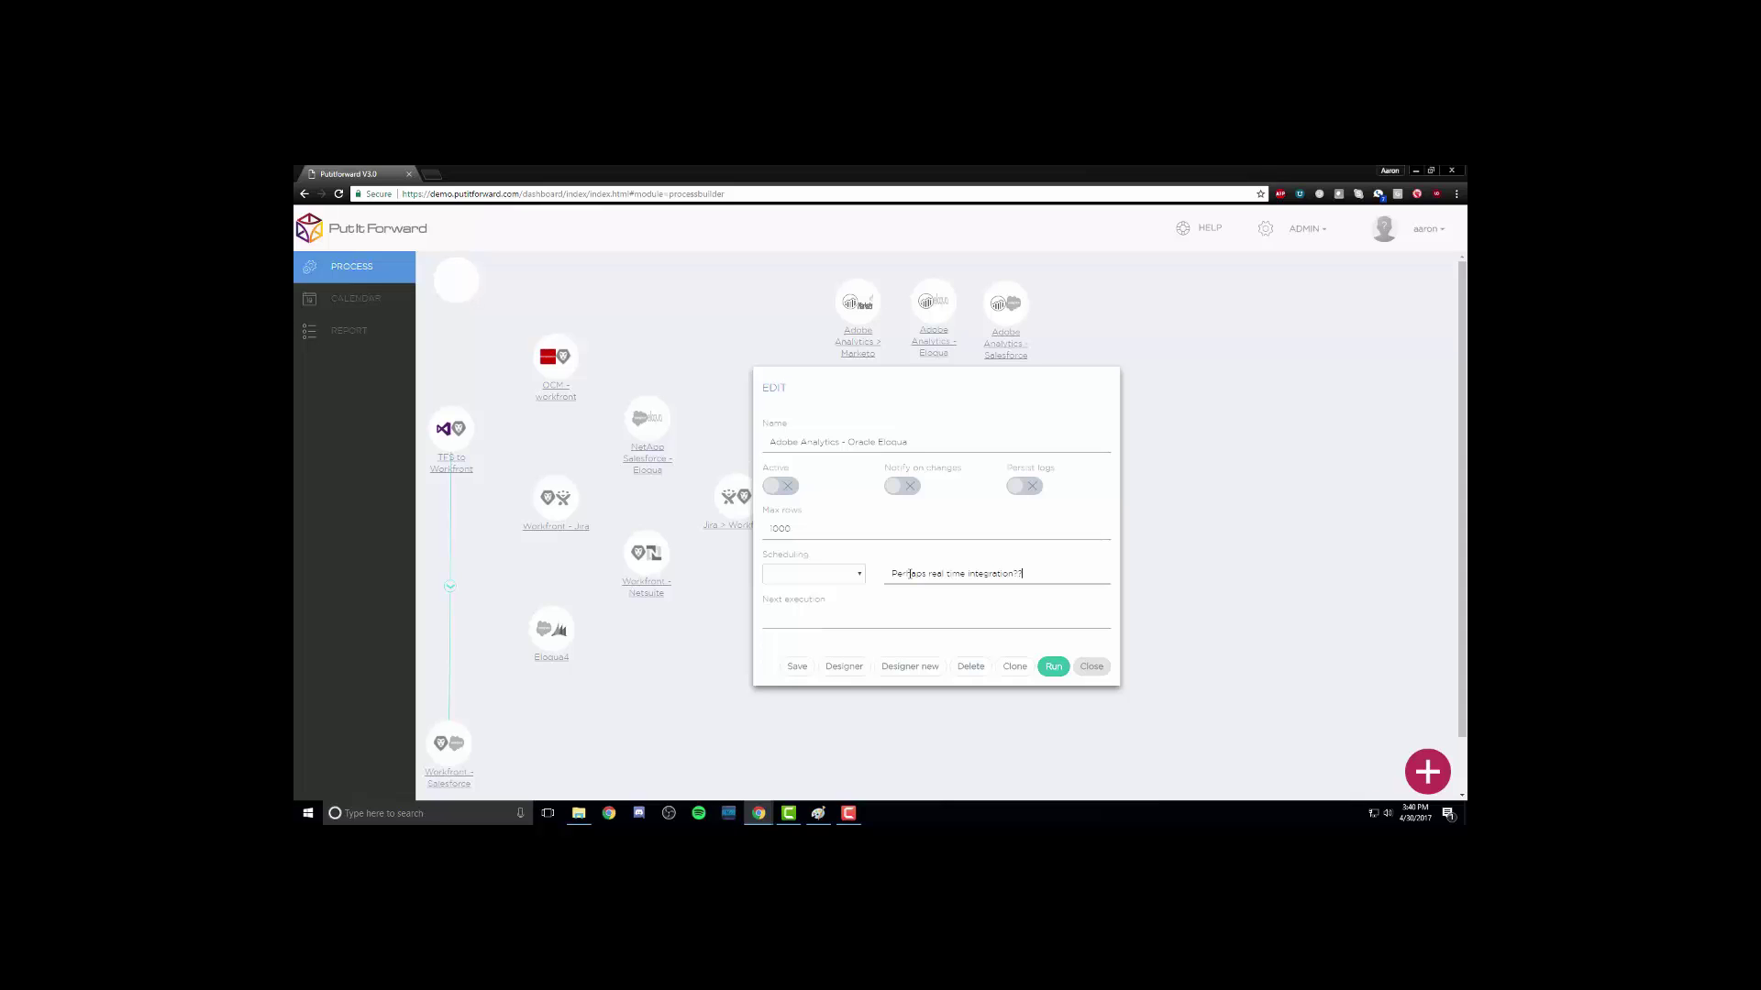
key("BackSpace")
key("BackSpace")
key("BackSpace")
key("BackSpace")
key("BackSpace")
key("BackSpace")
key("BackSpace")
key("BackSpace")
key("BackSpace")
key("BackSpace")
key("BackSpace")
key("BackSpace")
key("BackSpace")
key("BackSpace")
key("BackSpace")
key("BackSpace")
key("BackSpace")
key("BackSpace")
key("BackSpace")
key("BackSpace")
Set next execution to Apr 30 2017 15:40 and save the process settings
left_click(827, 624)
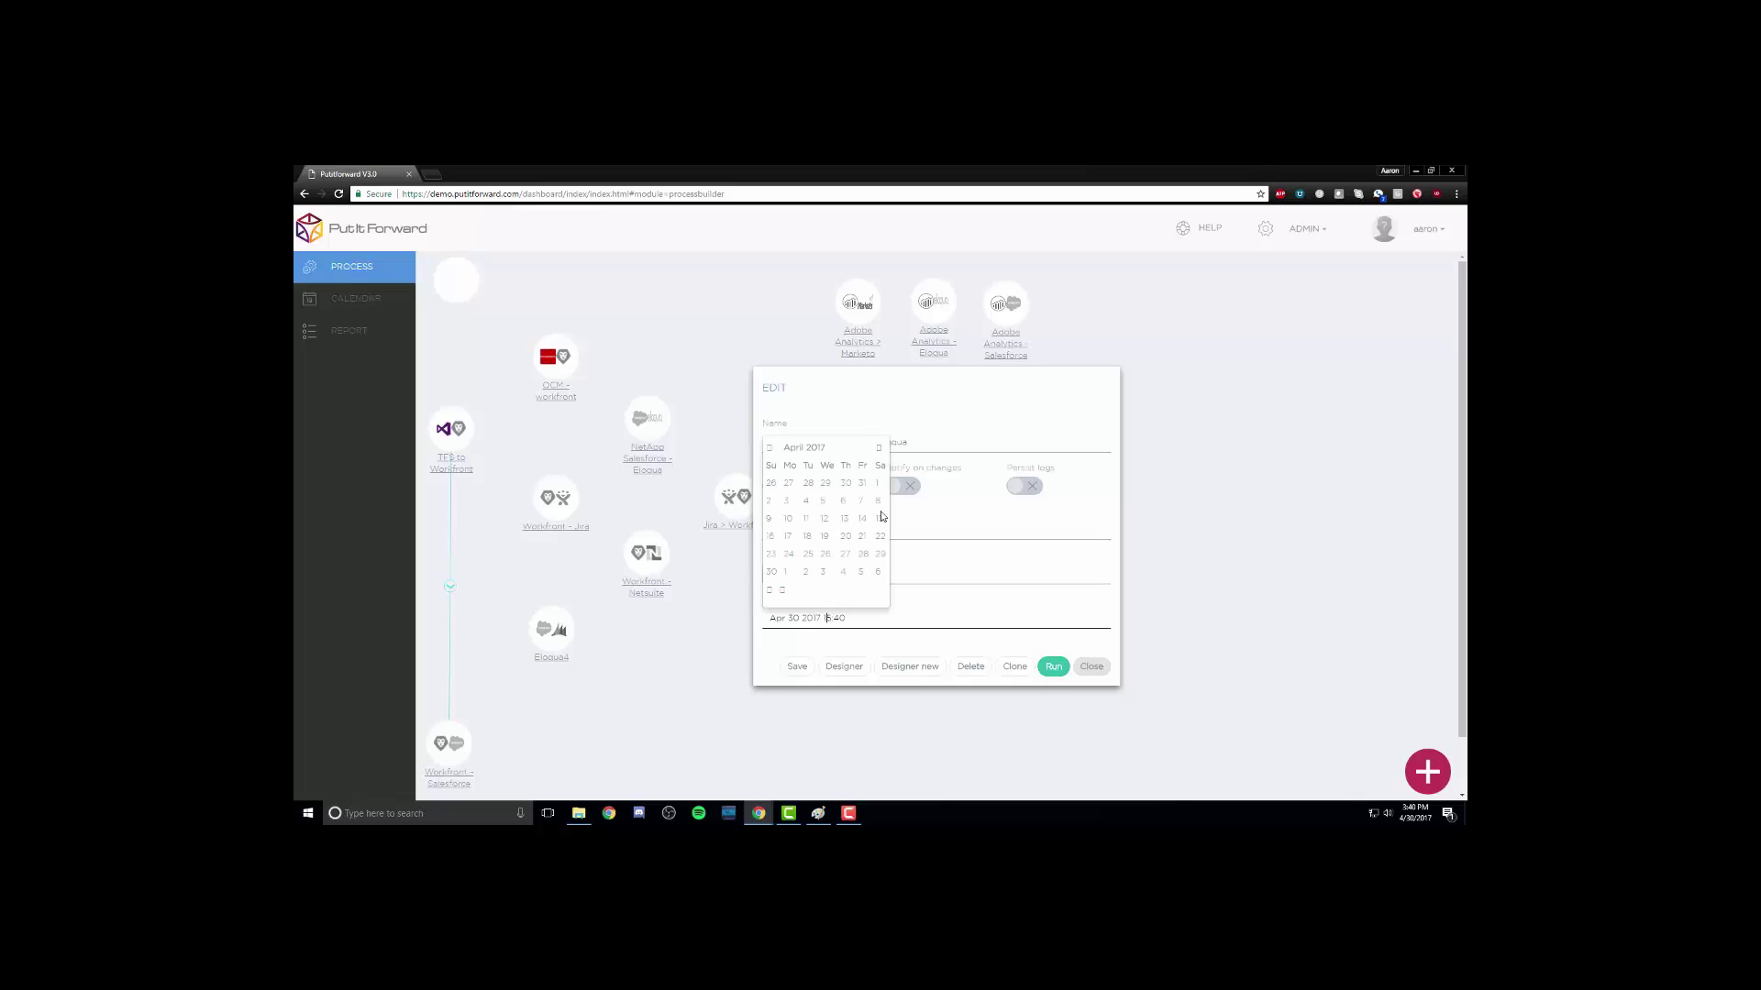
left_click(880, 449)
left_click(879, 449)
left_click(879, 450)
left_click(935, 612)
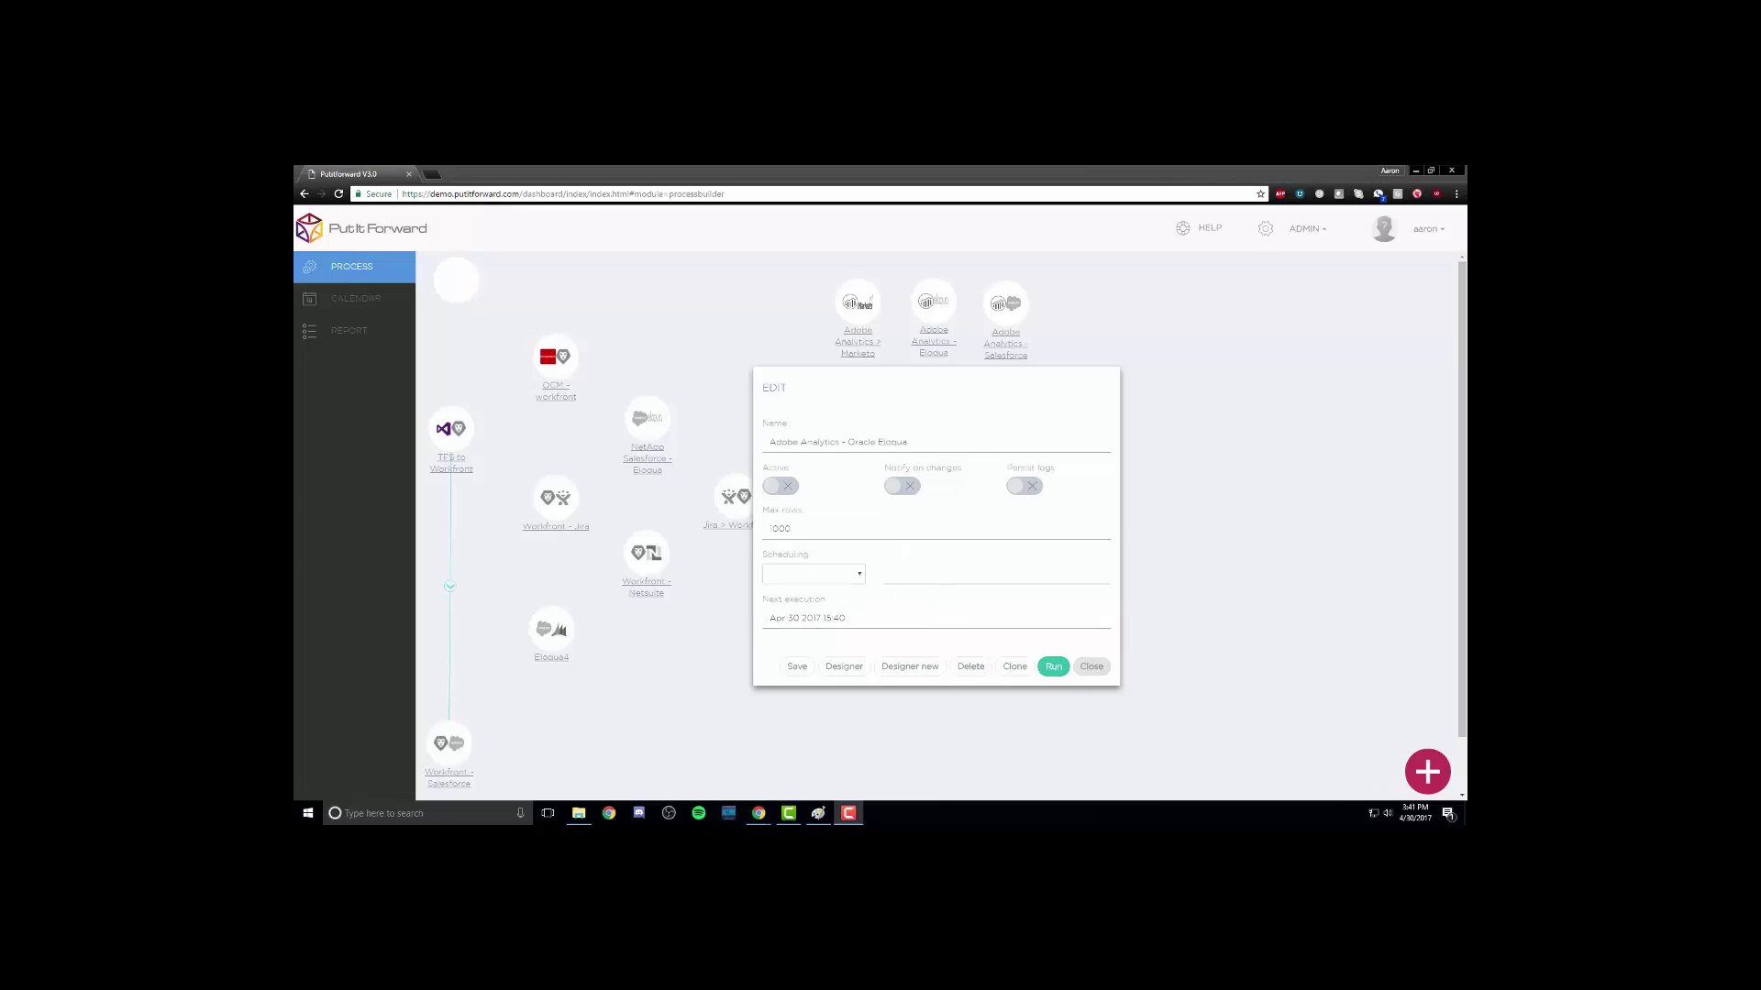
left_click(796, 665)
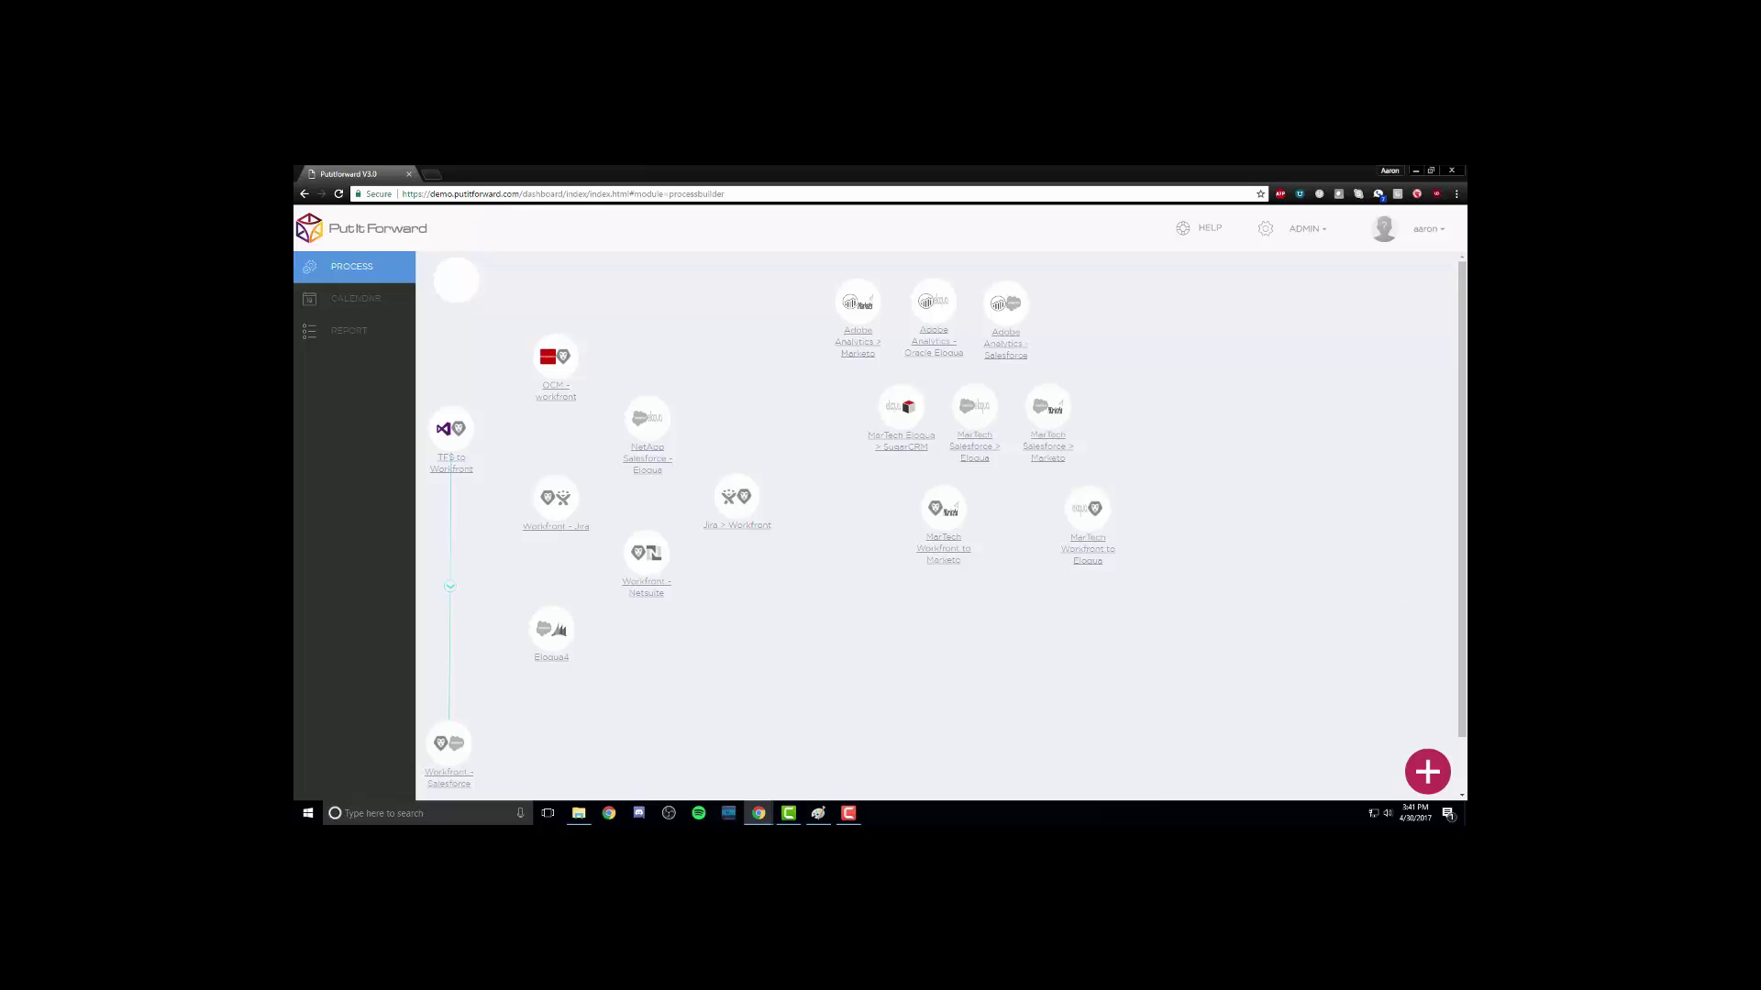
Open the connector Designer with Adobe Analytics as source, report suite pittemplate, and open the Metrics picker
left_click(948, 341)
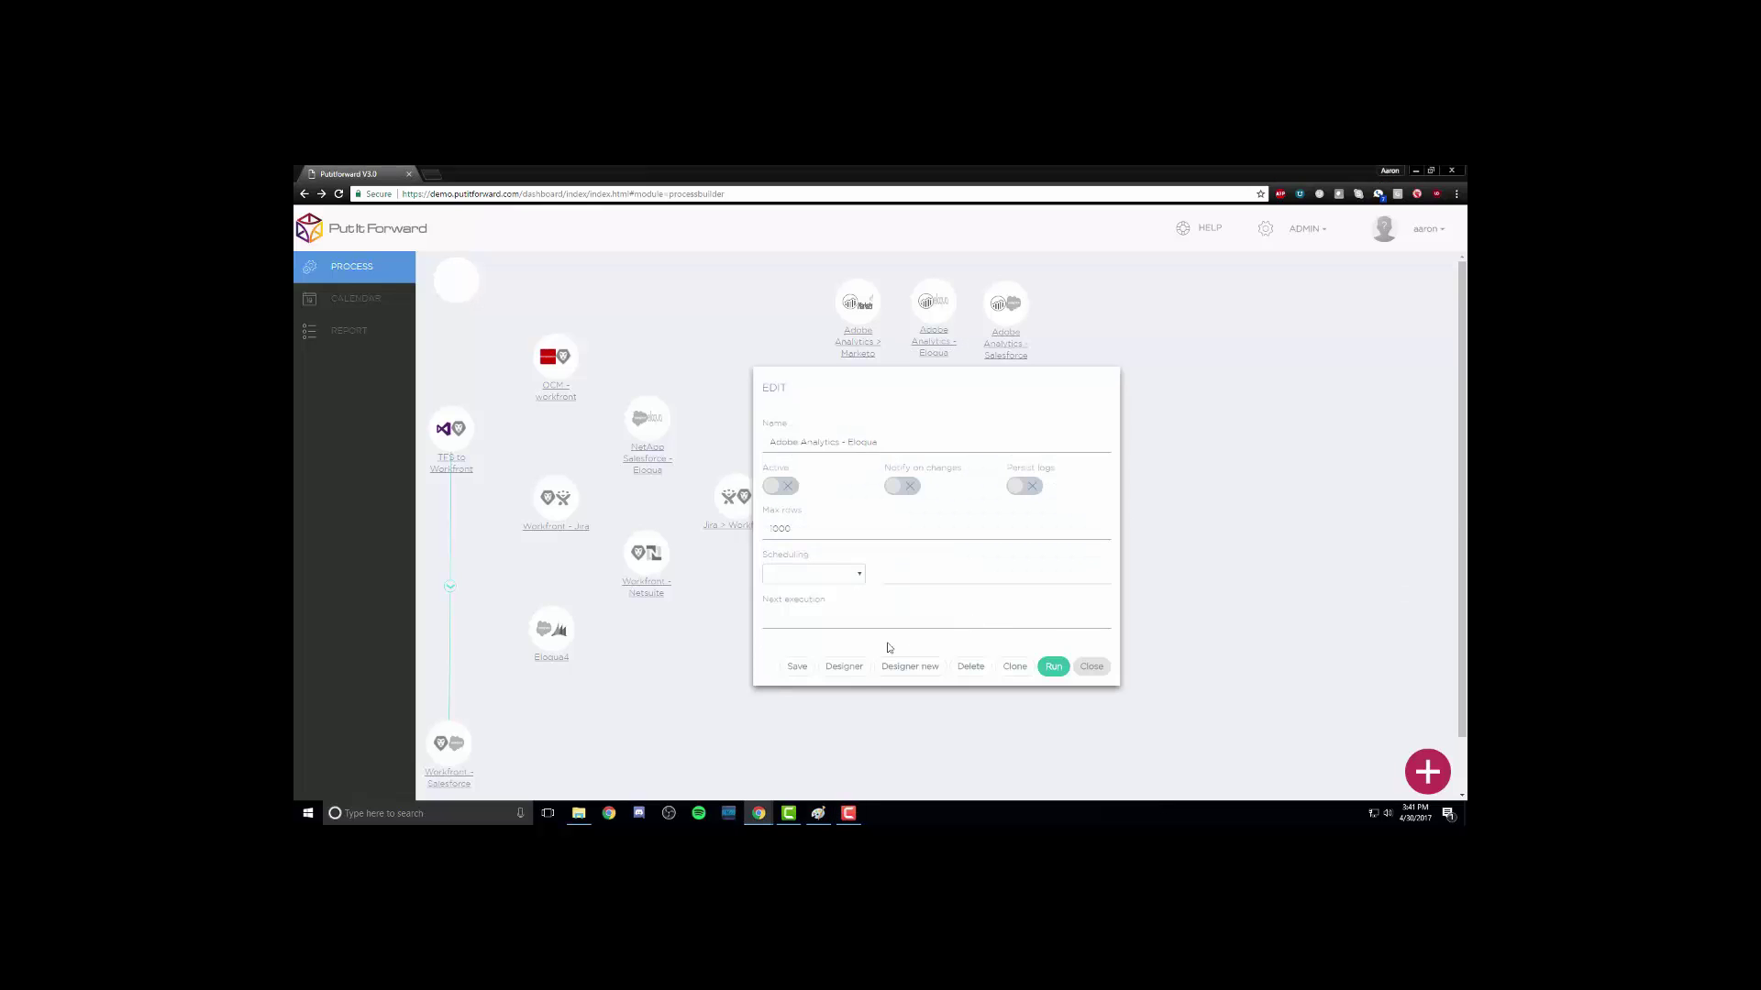
left_click(835, 666)
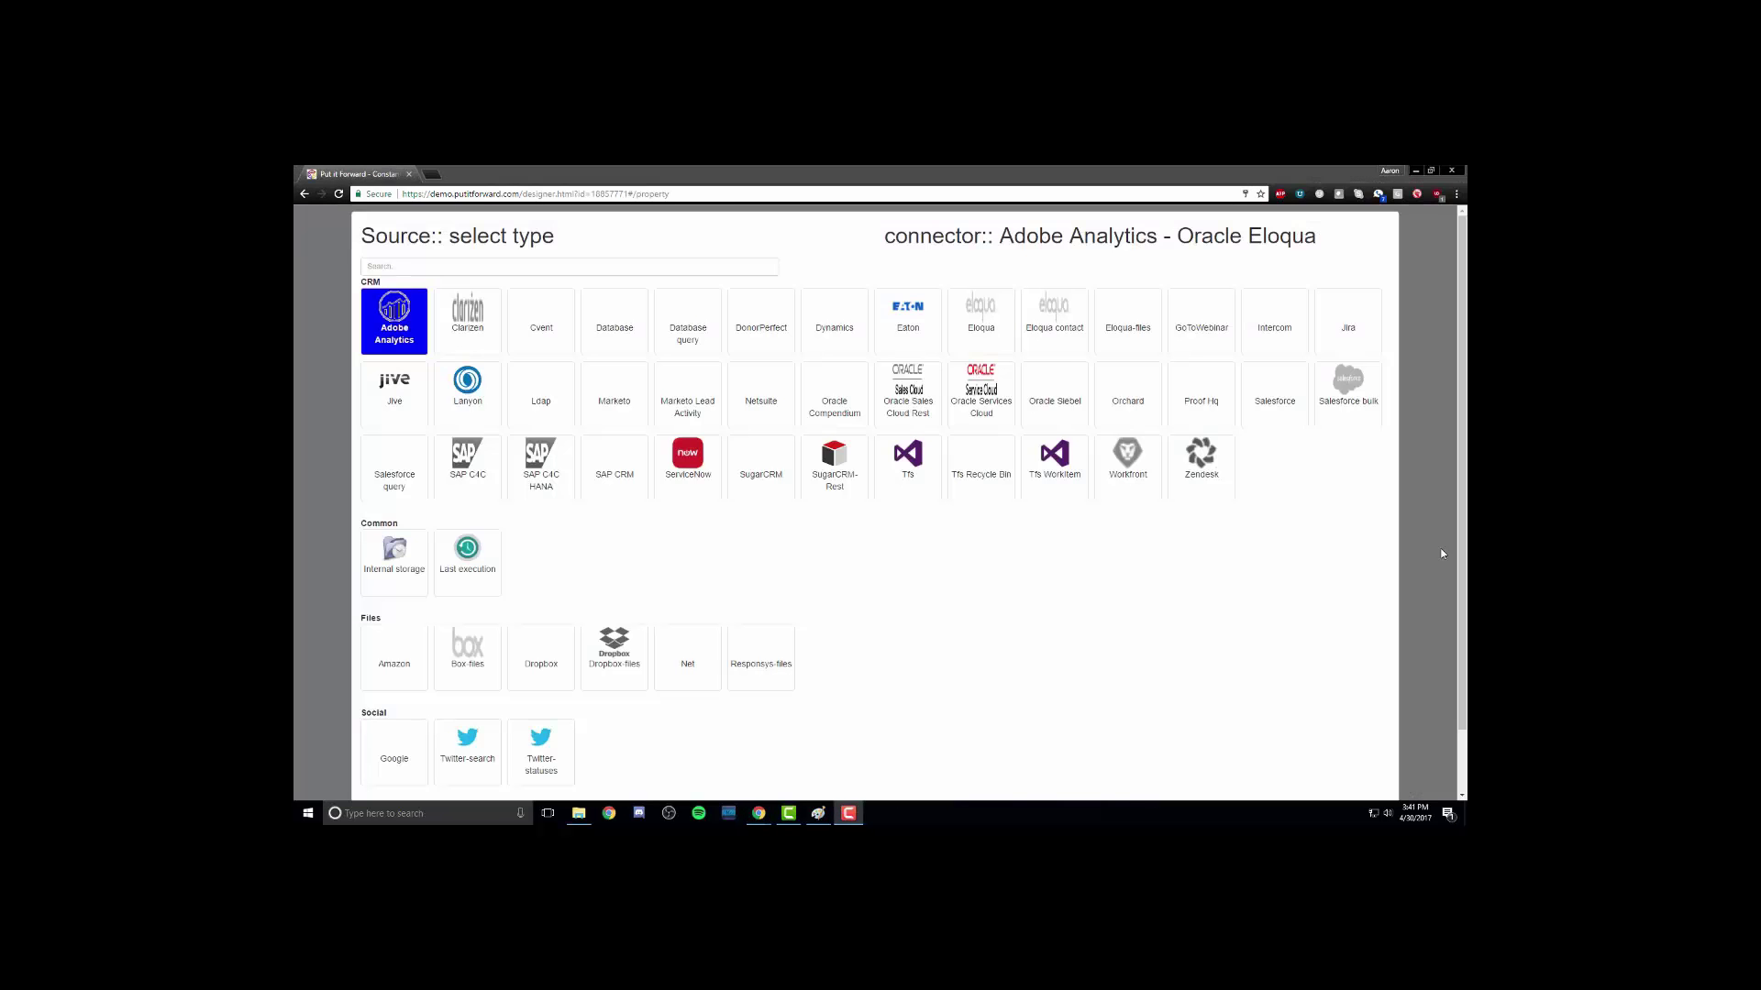
scroll(642, 505, "down", 1)
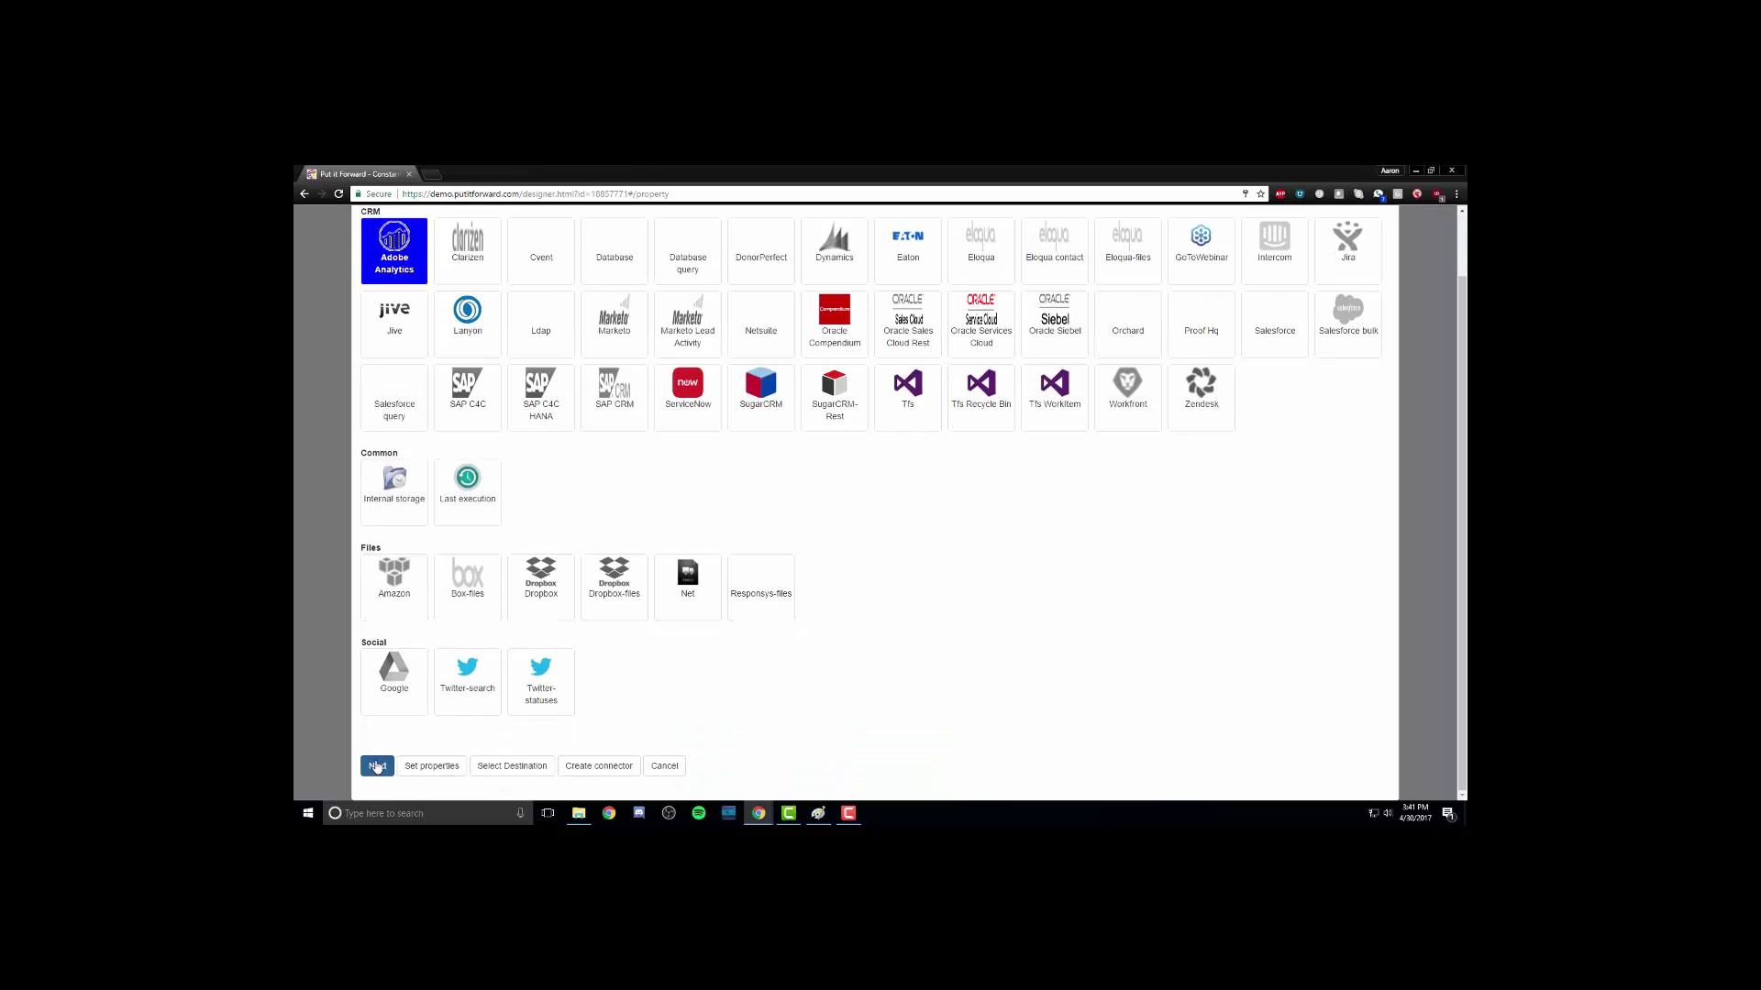
left_click(378, 767)
left_click(667, 286)
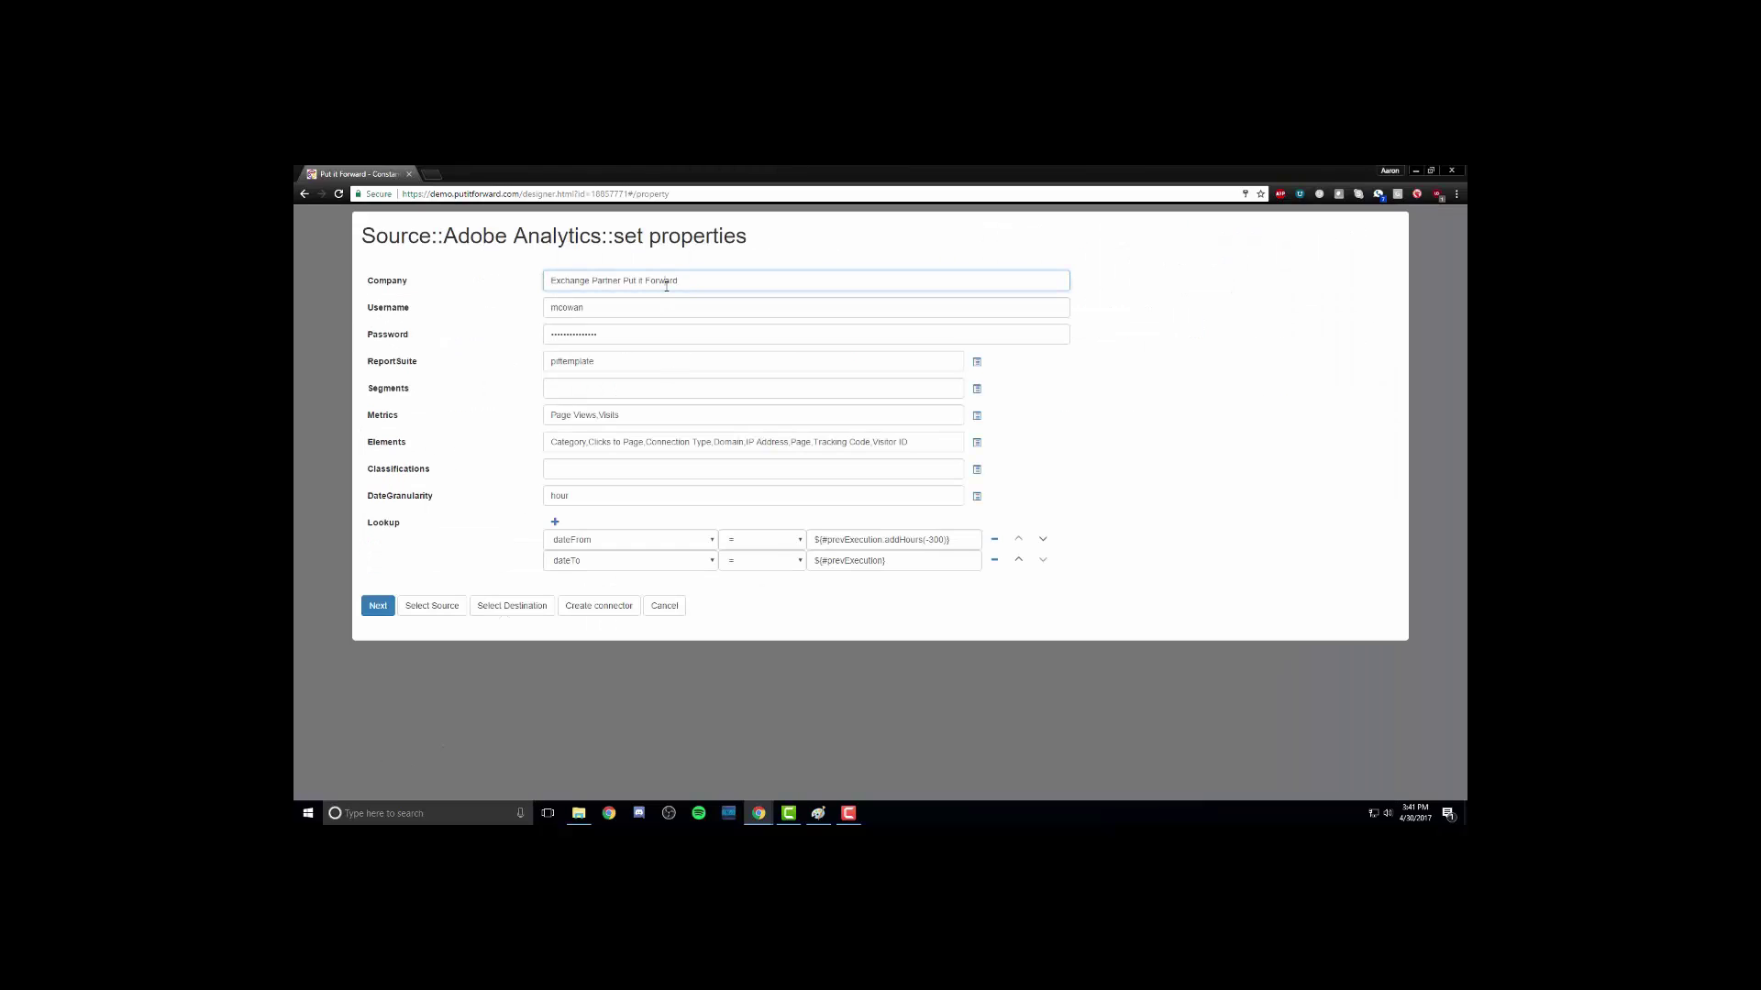
key("Tab")
key("Tab")
key("Tab")
key("Tab")
left_click(976, 443)
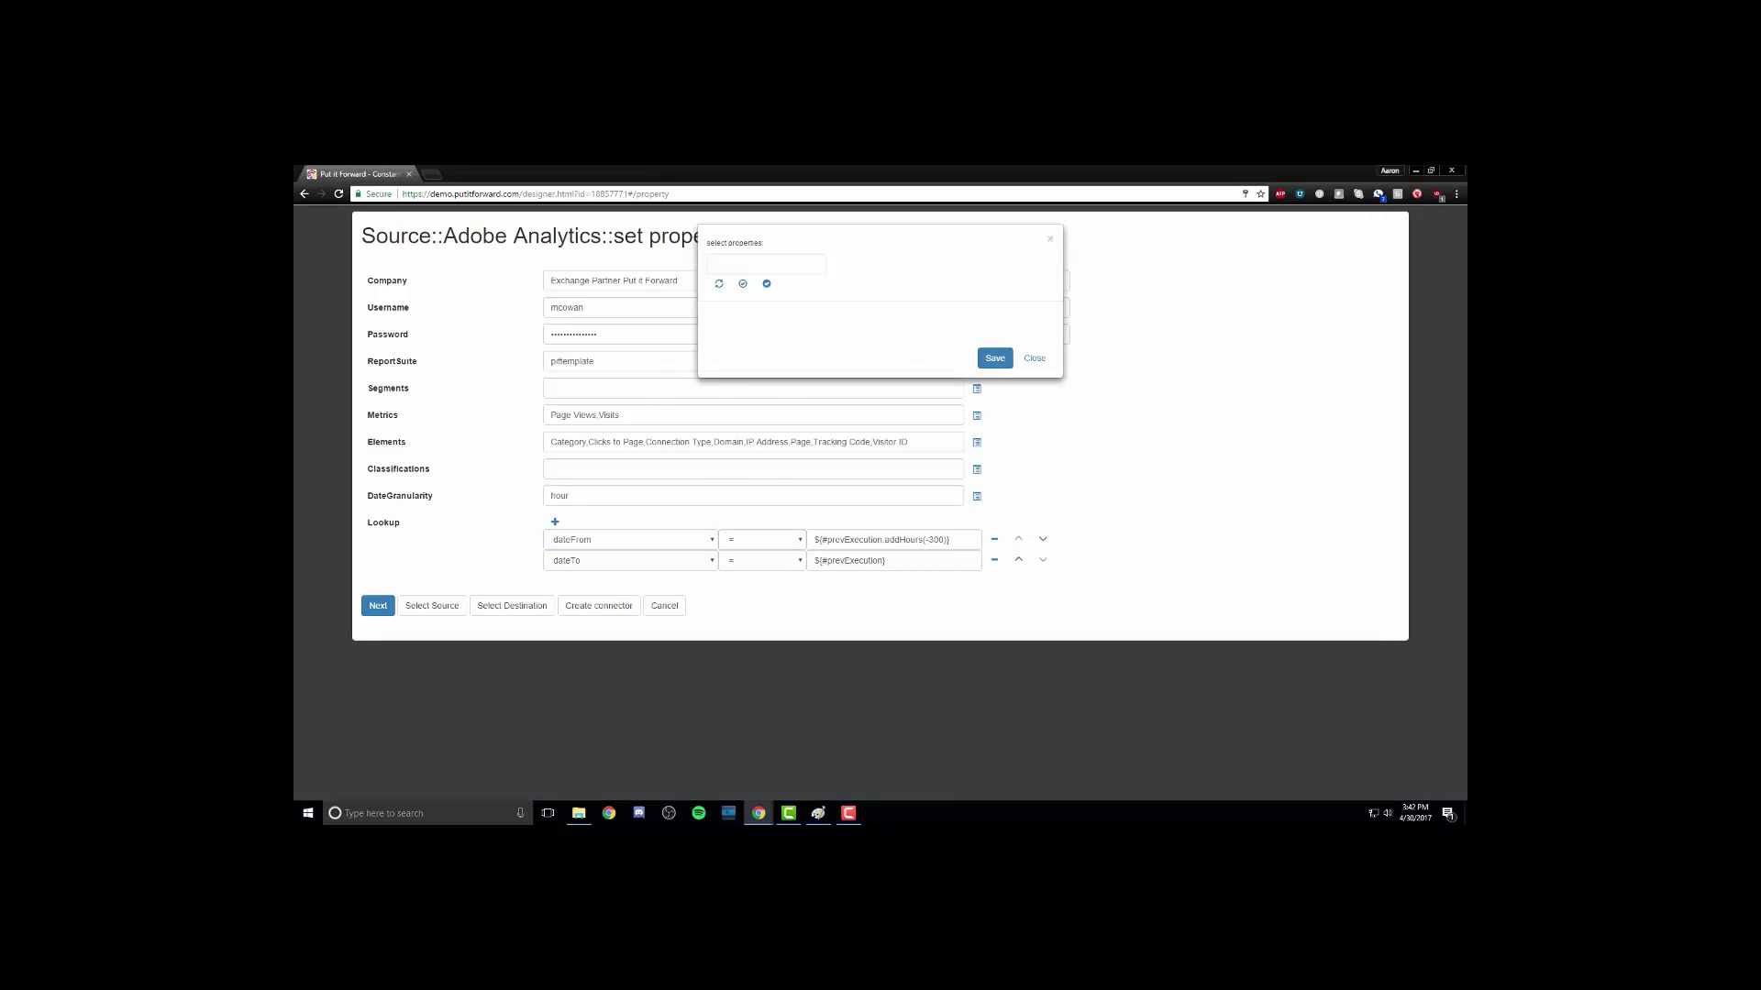
Choose the Page Views and Visits metrics and save them
left_click(807, 263)
type("pa")
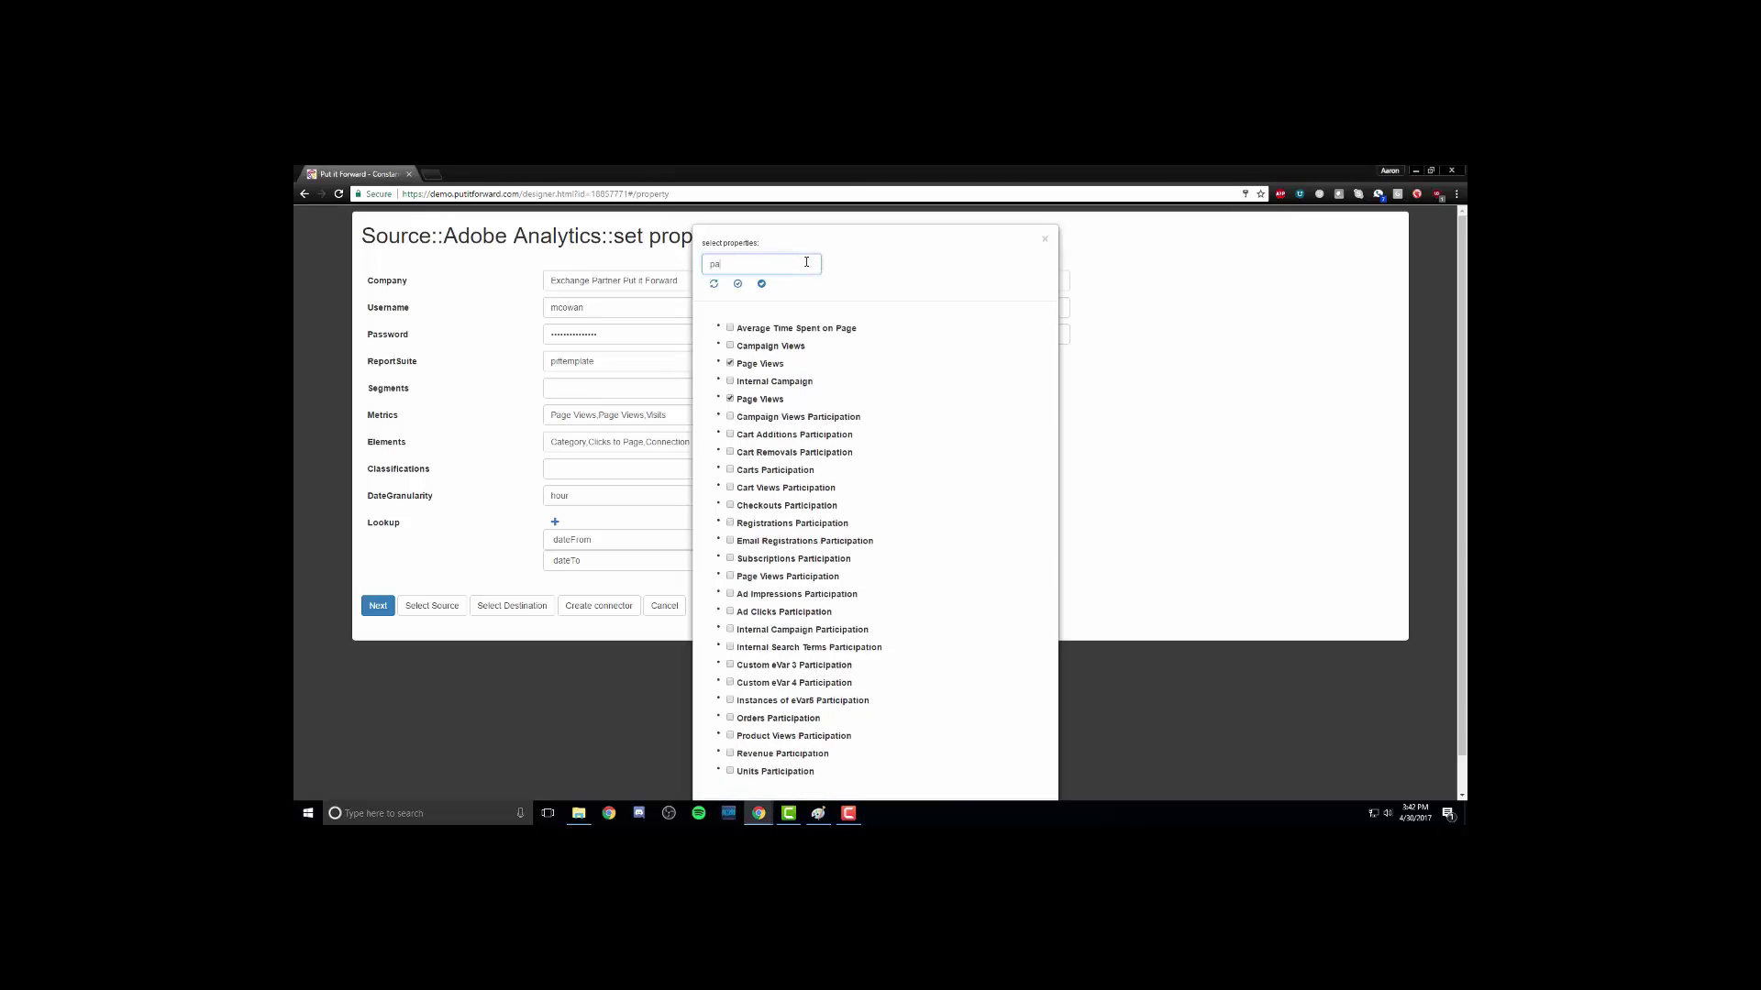
type("ge")
key("BackSpace")
key("BackSpace")
key("BackSpace")
type("camp")
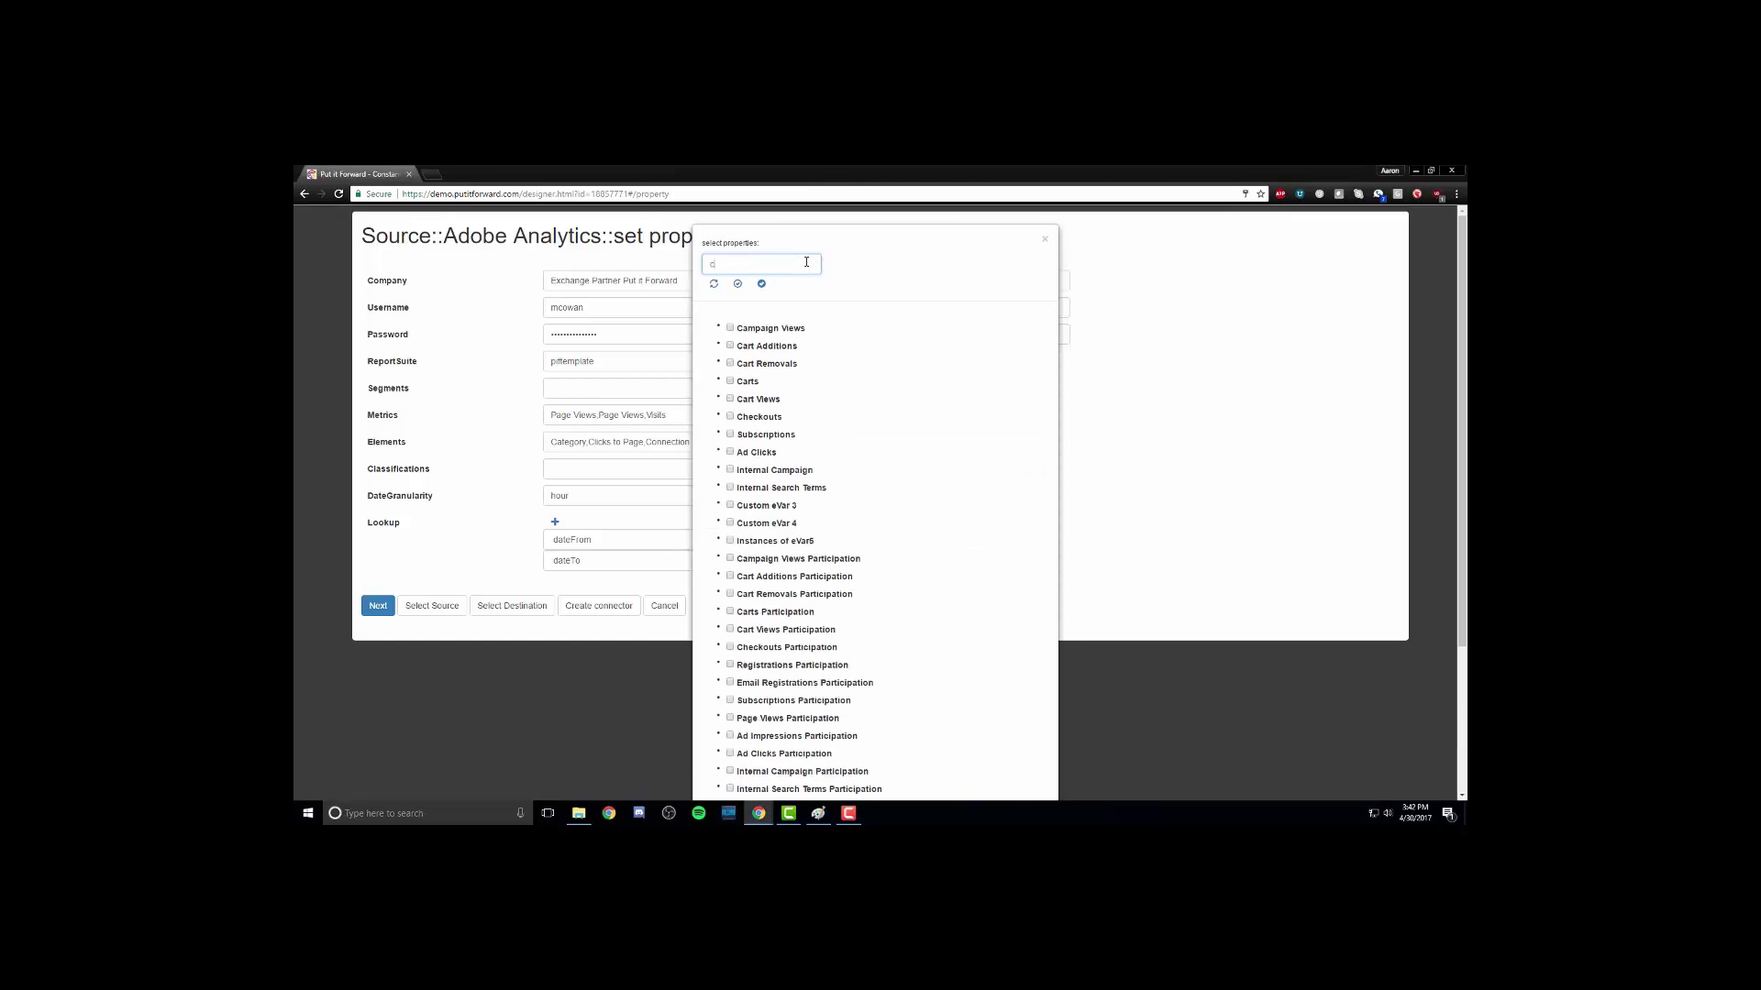
key("BackSpace")
key("BackSpace")
key("BackSpace")
key("BackSpace")
type("visi")
key("BackSpace")
key("BackSpace")
key("BackSpace")
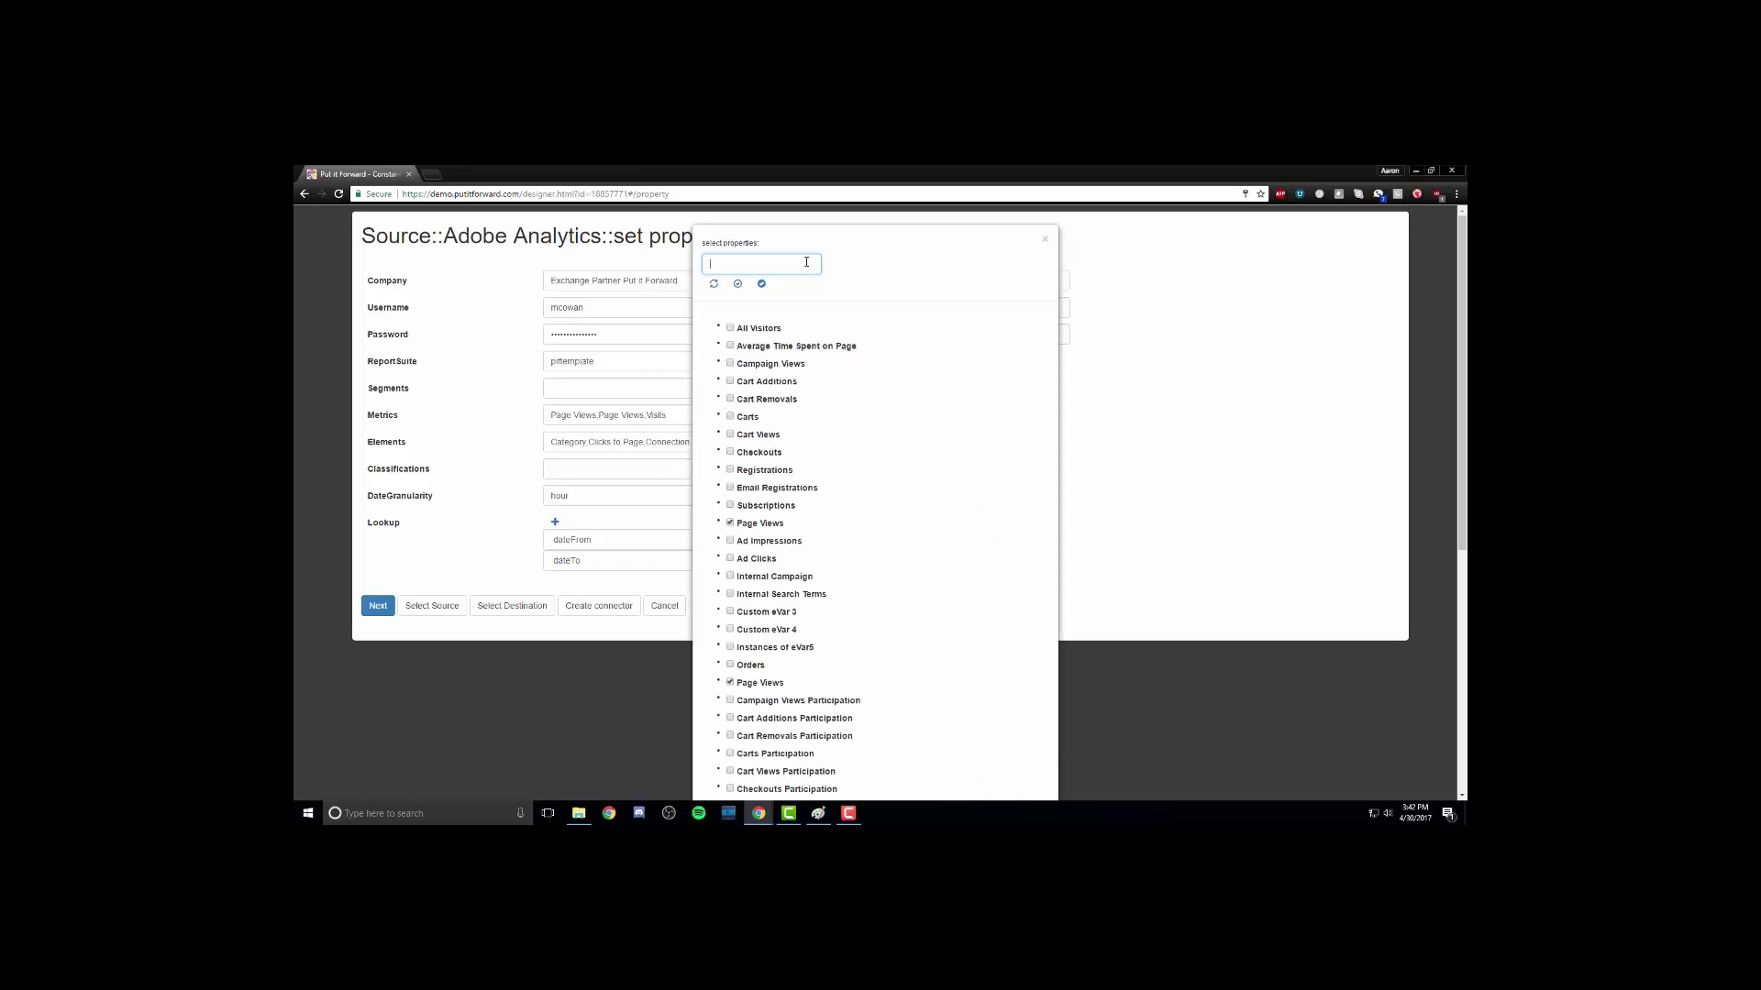
type("page")
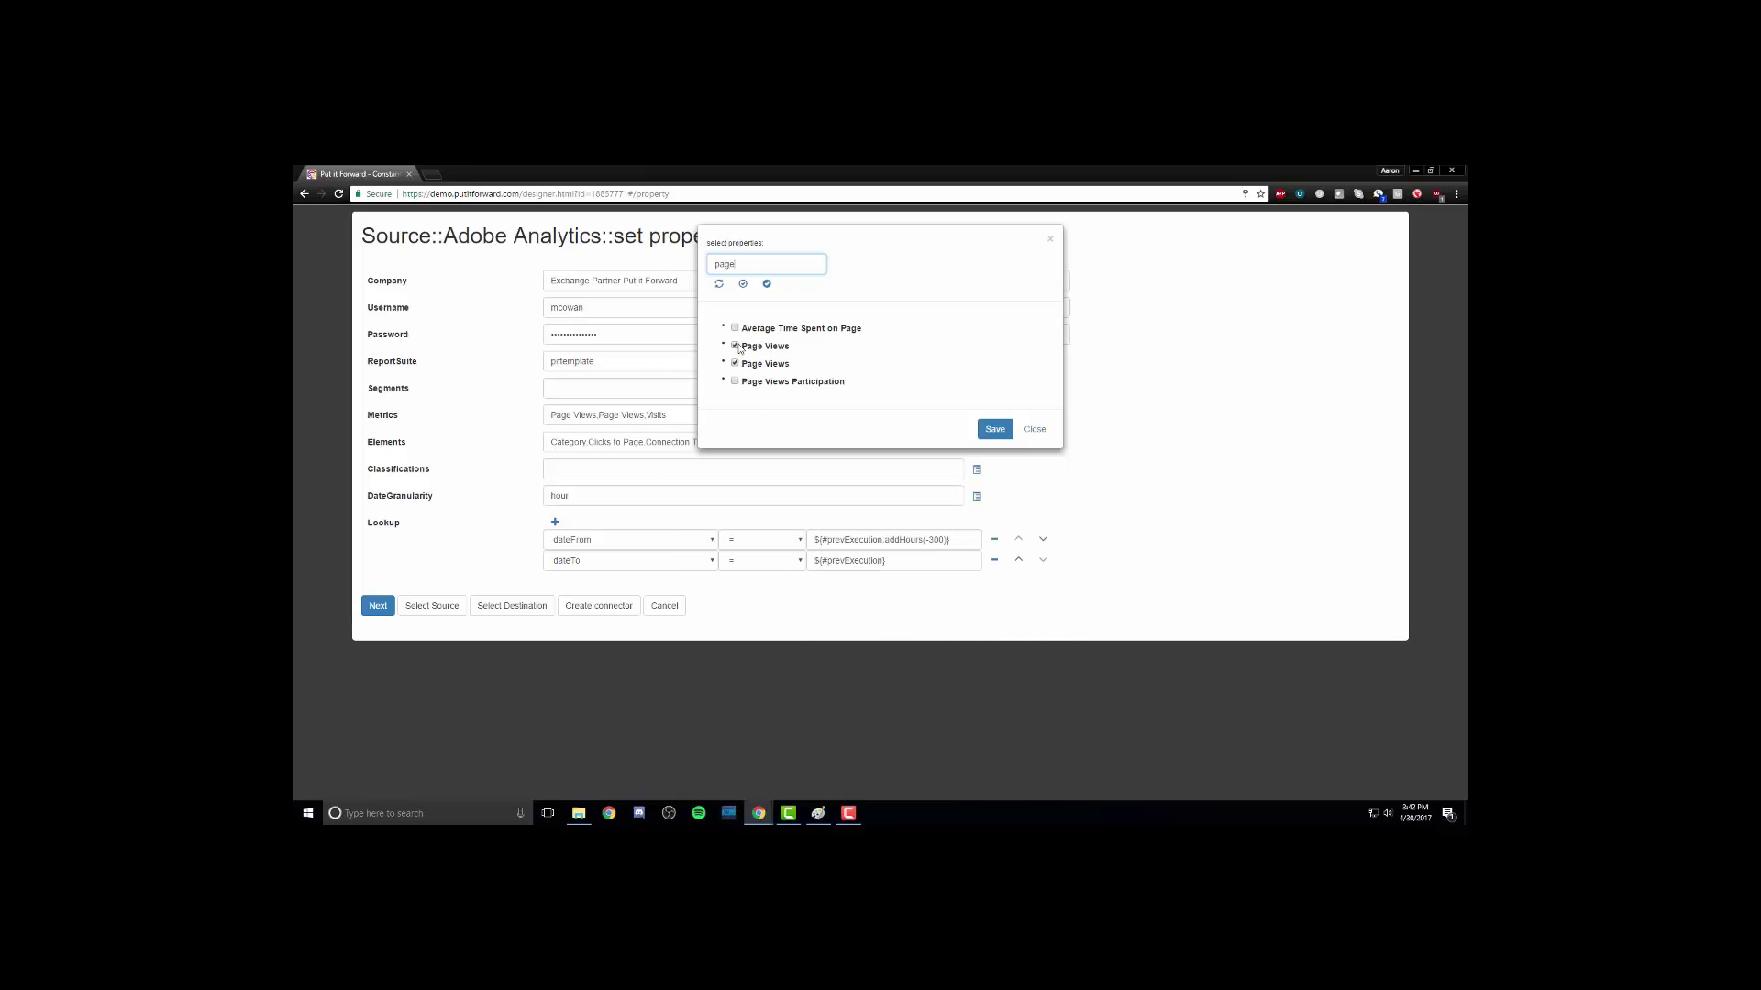
left_click(995, 430)
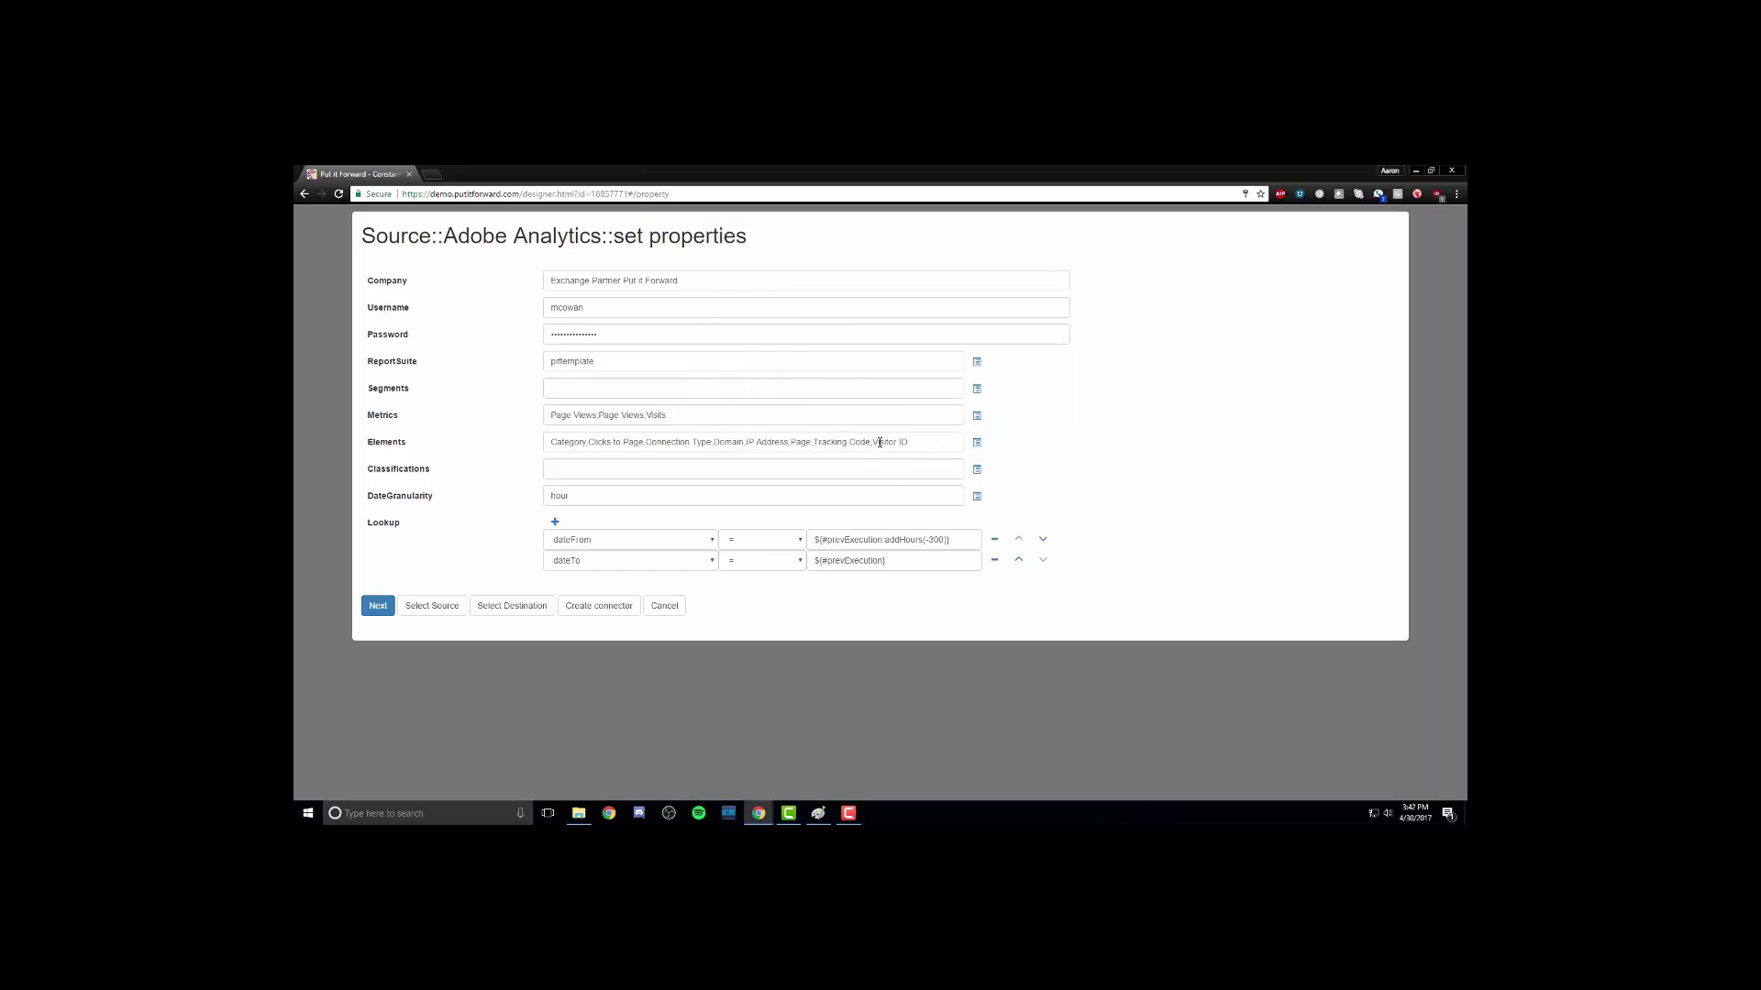
Select elements Category, Clicks to Page, Connection Type, Domain, IP Address, Page, Tracking Code, Visitor ID
left_click(880, 442)
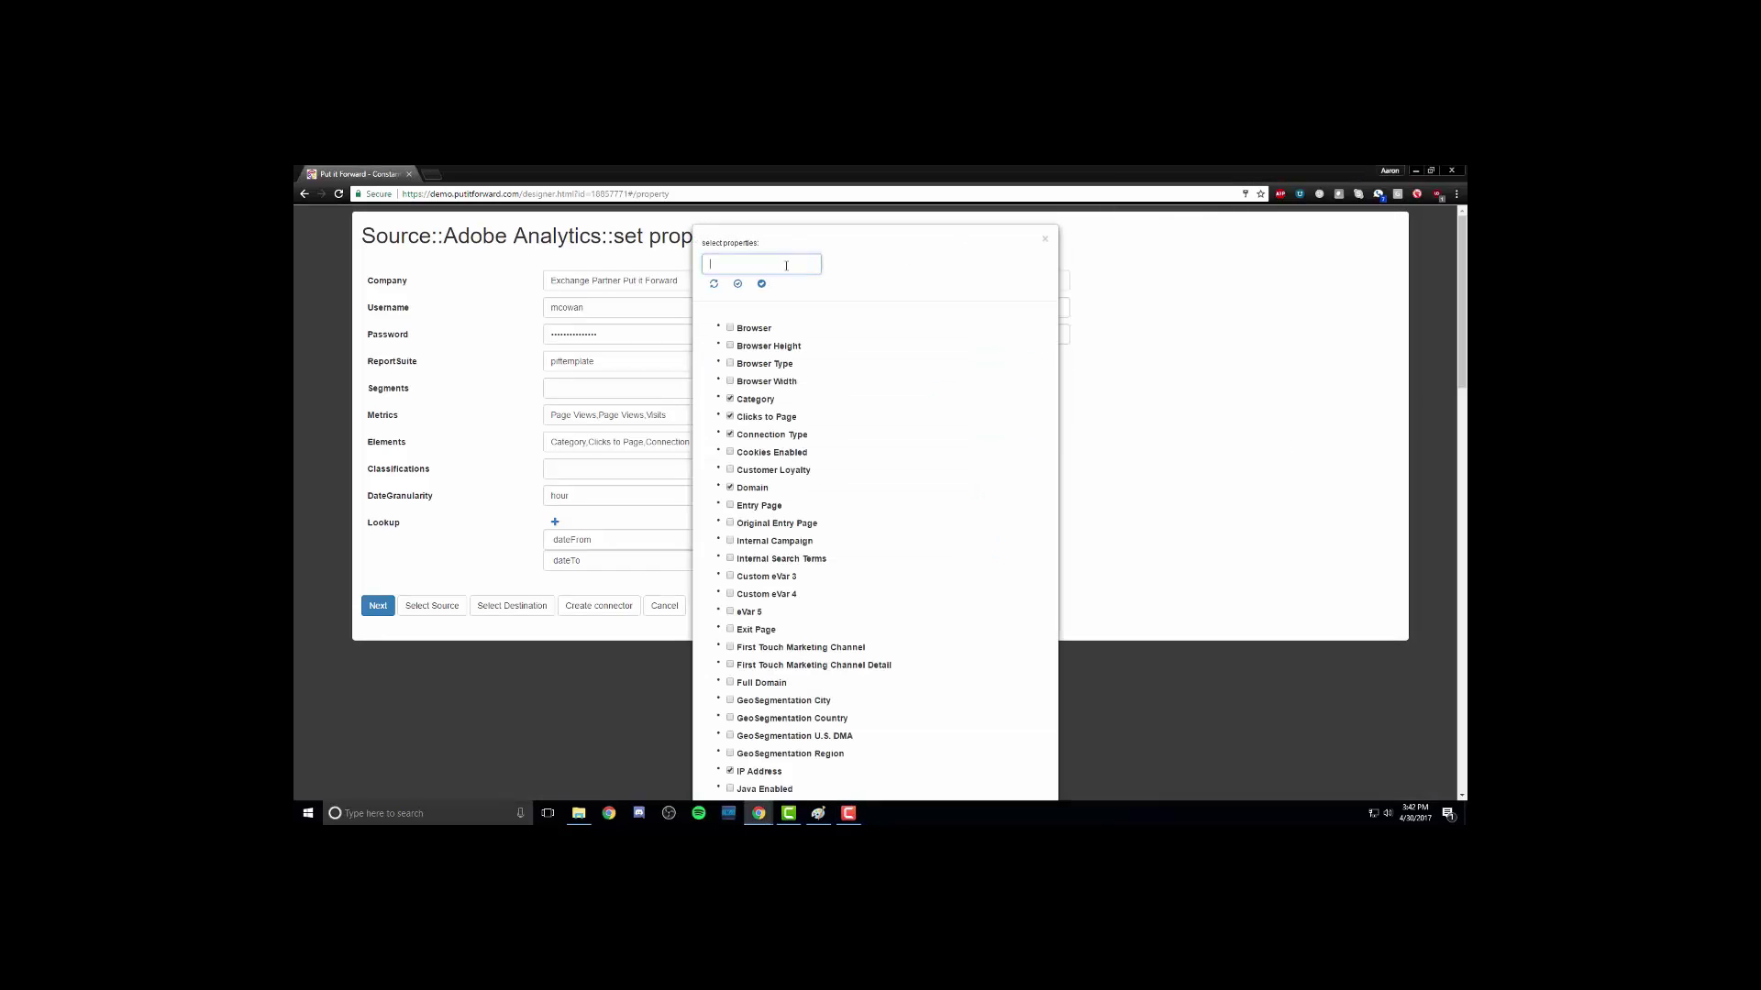
type("Click")
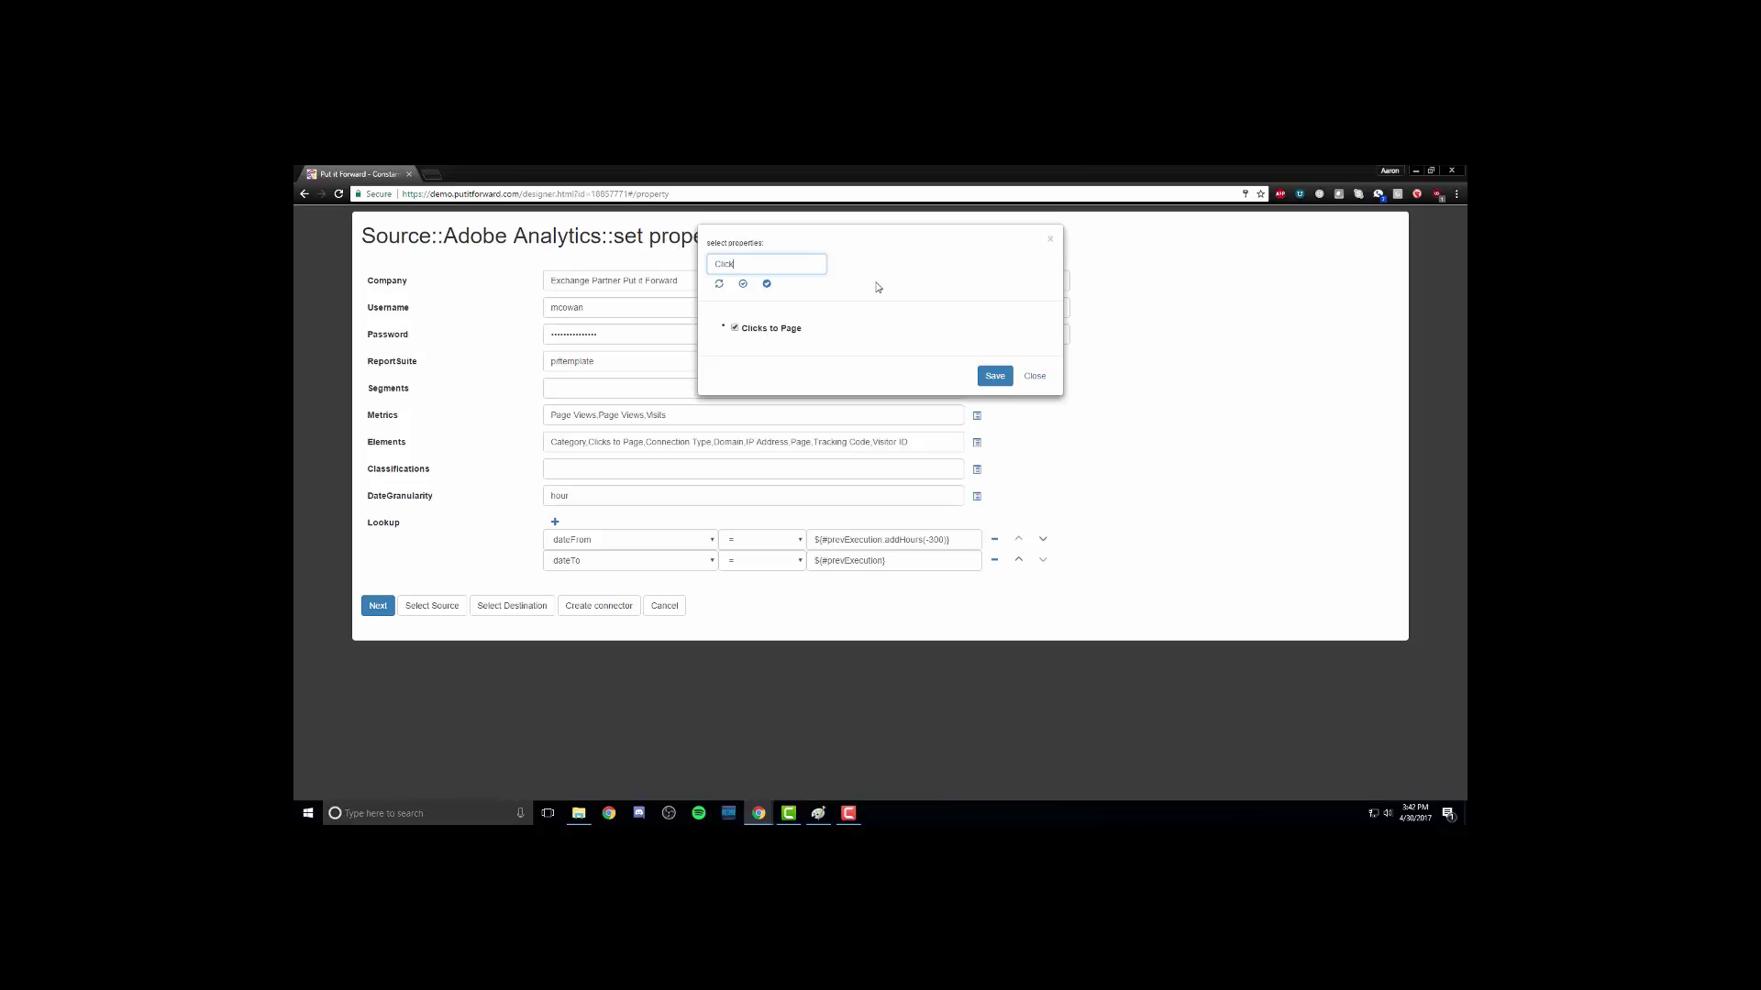
key("BackSpace")
key("BackSpace")
key("BackSpace")
type("full")
key("BackSpace")
key("BackSpace")
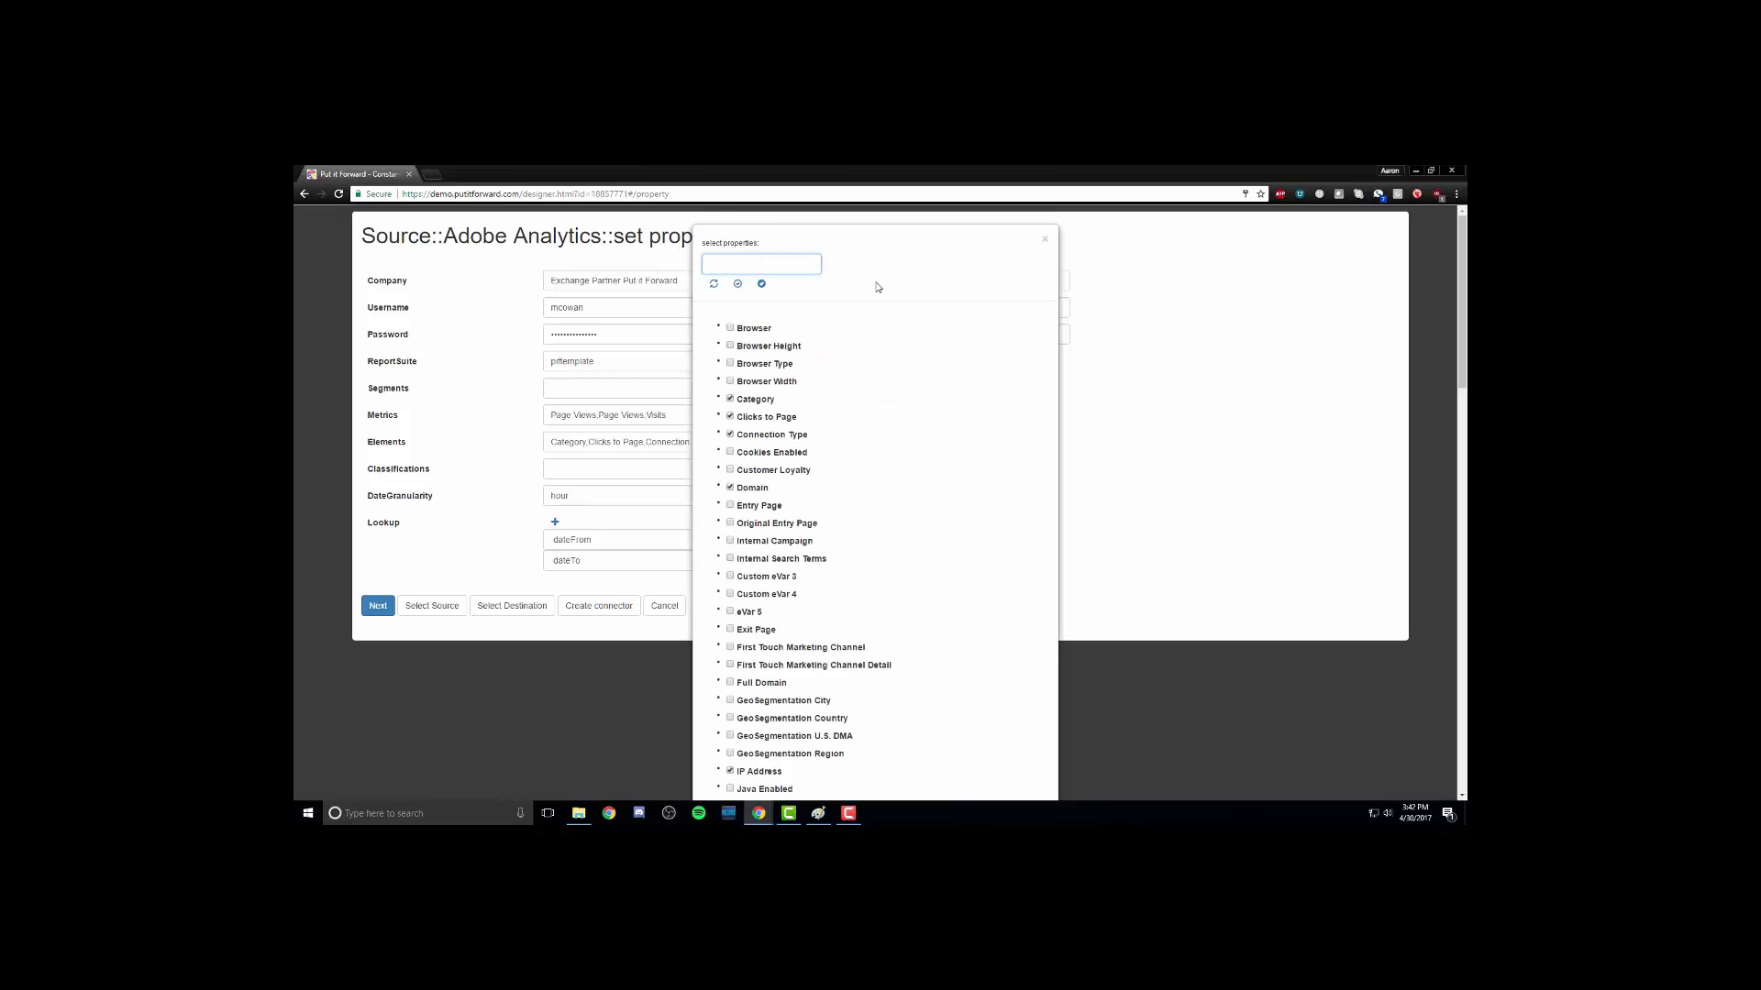
type("ca")
key("BackSpace")
key("BackSpace")
type("lin")
key("BackSpace")
key("BackSpace")
key("BackSpace")
type("brow")
left_click(995, 447)
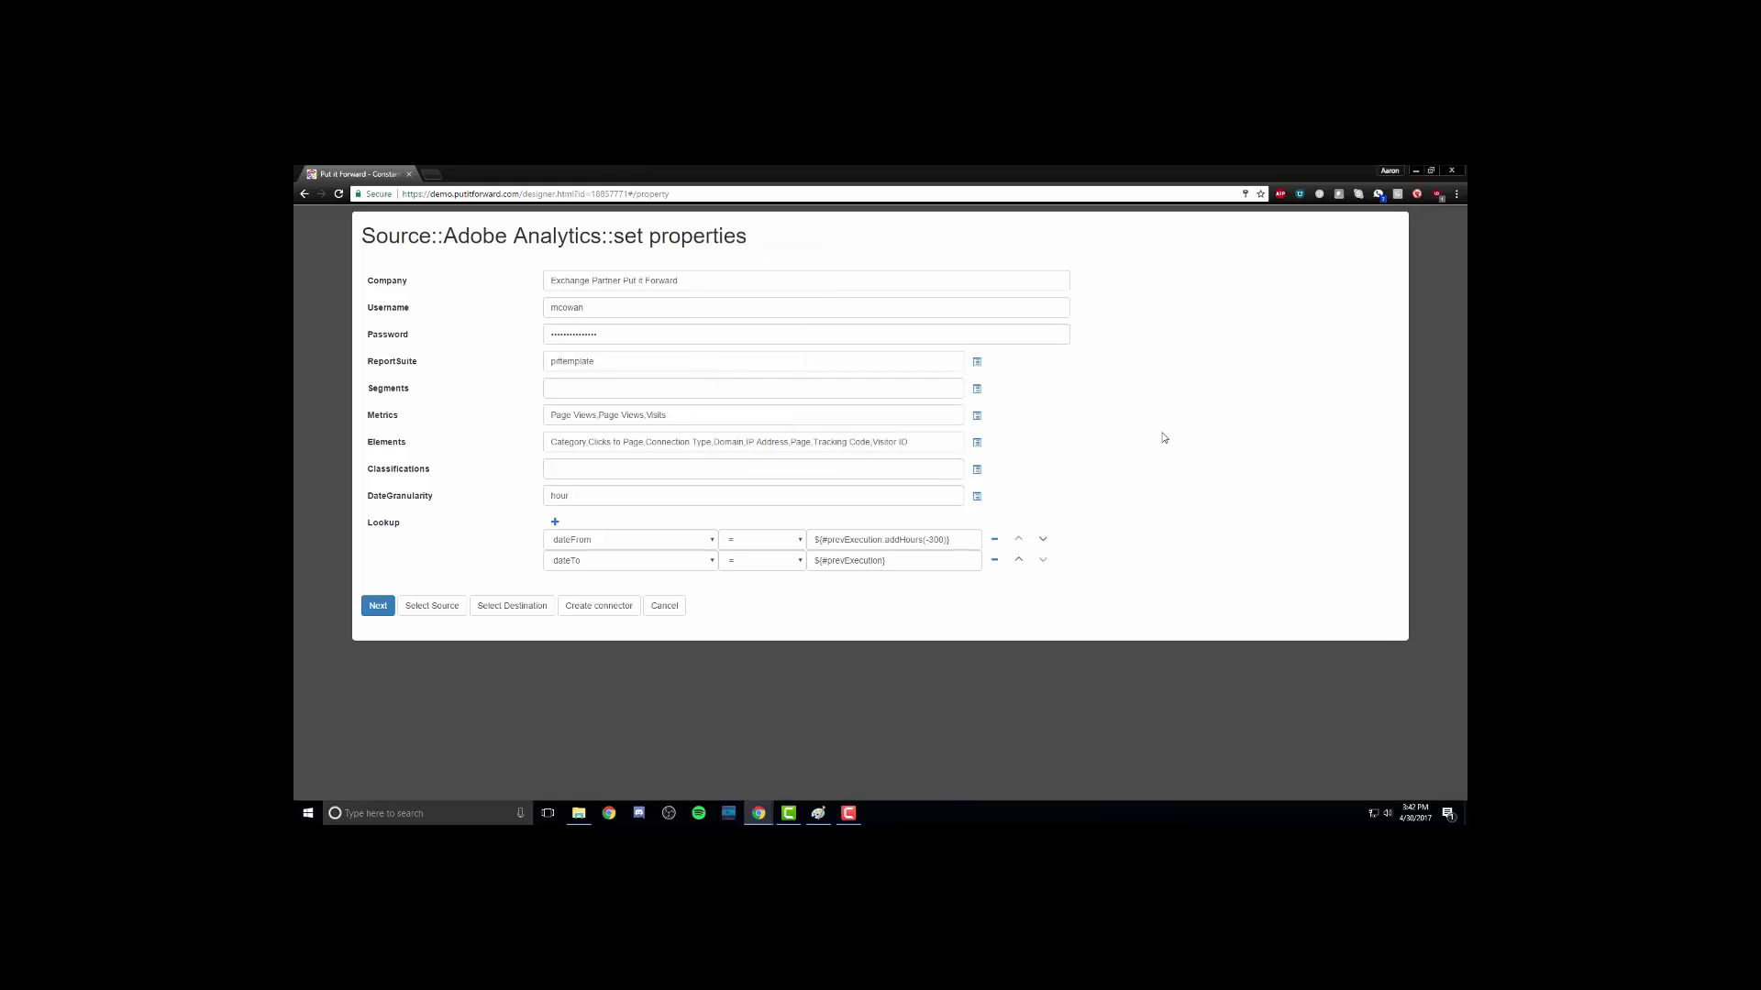
left_click(977, 442)
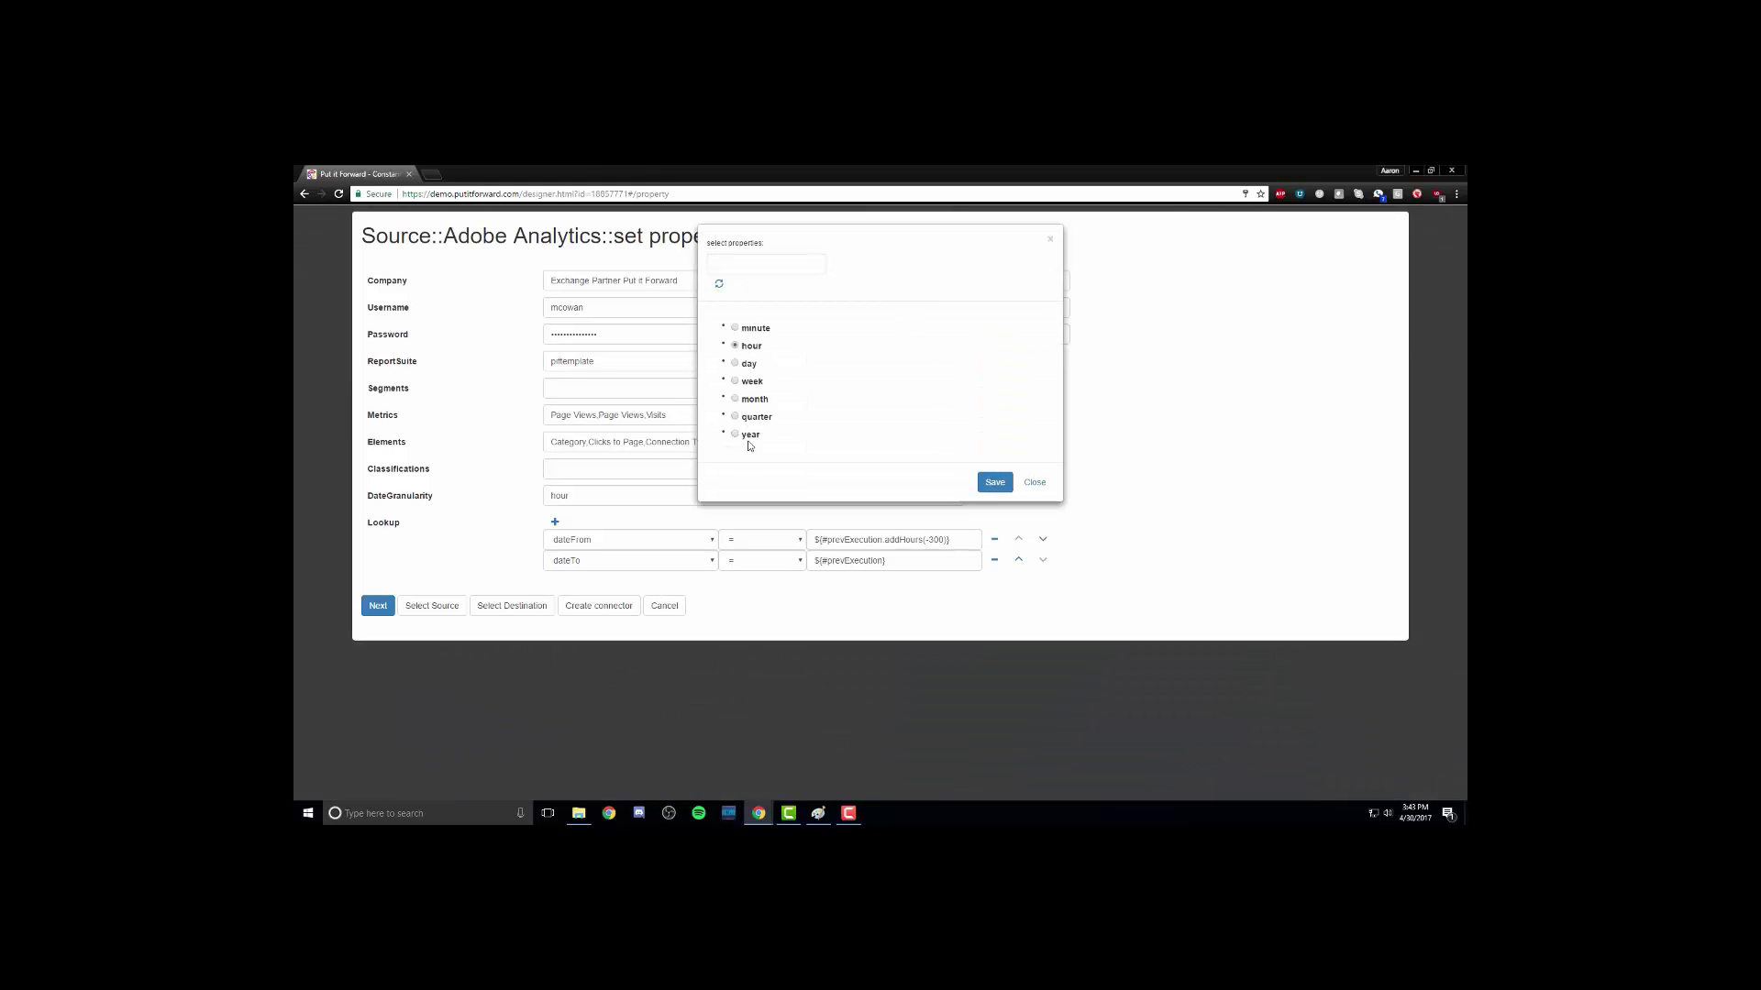
left_click(995, 482)
left_click(700, 539)
left_click(863, 541)
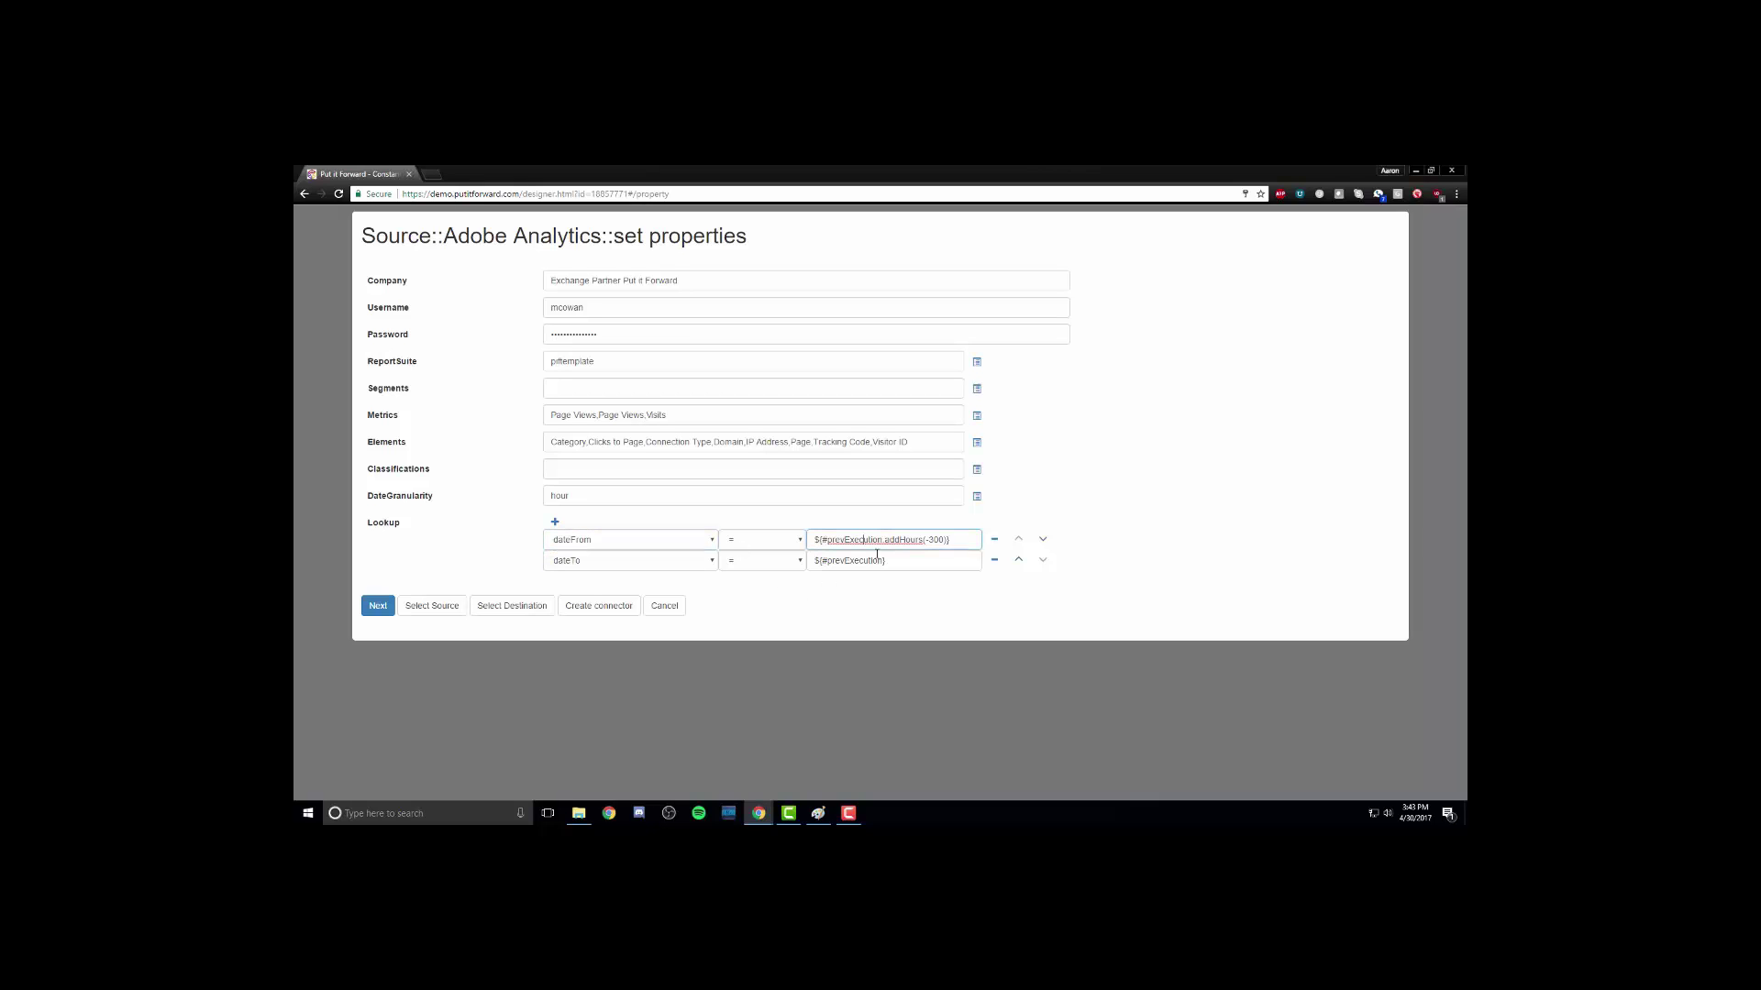
left_click(697, 561)
left_click(880, 562)
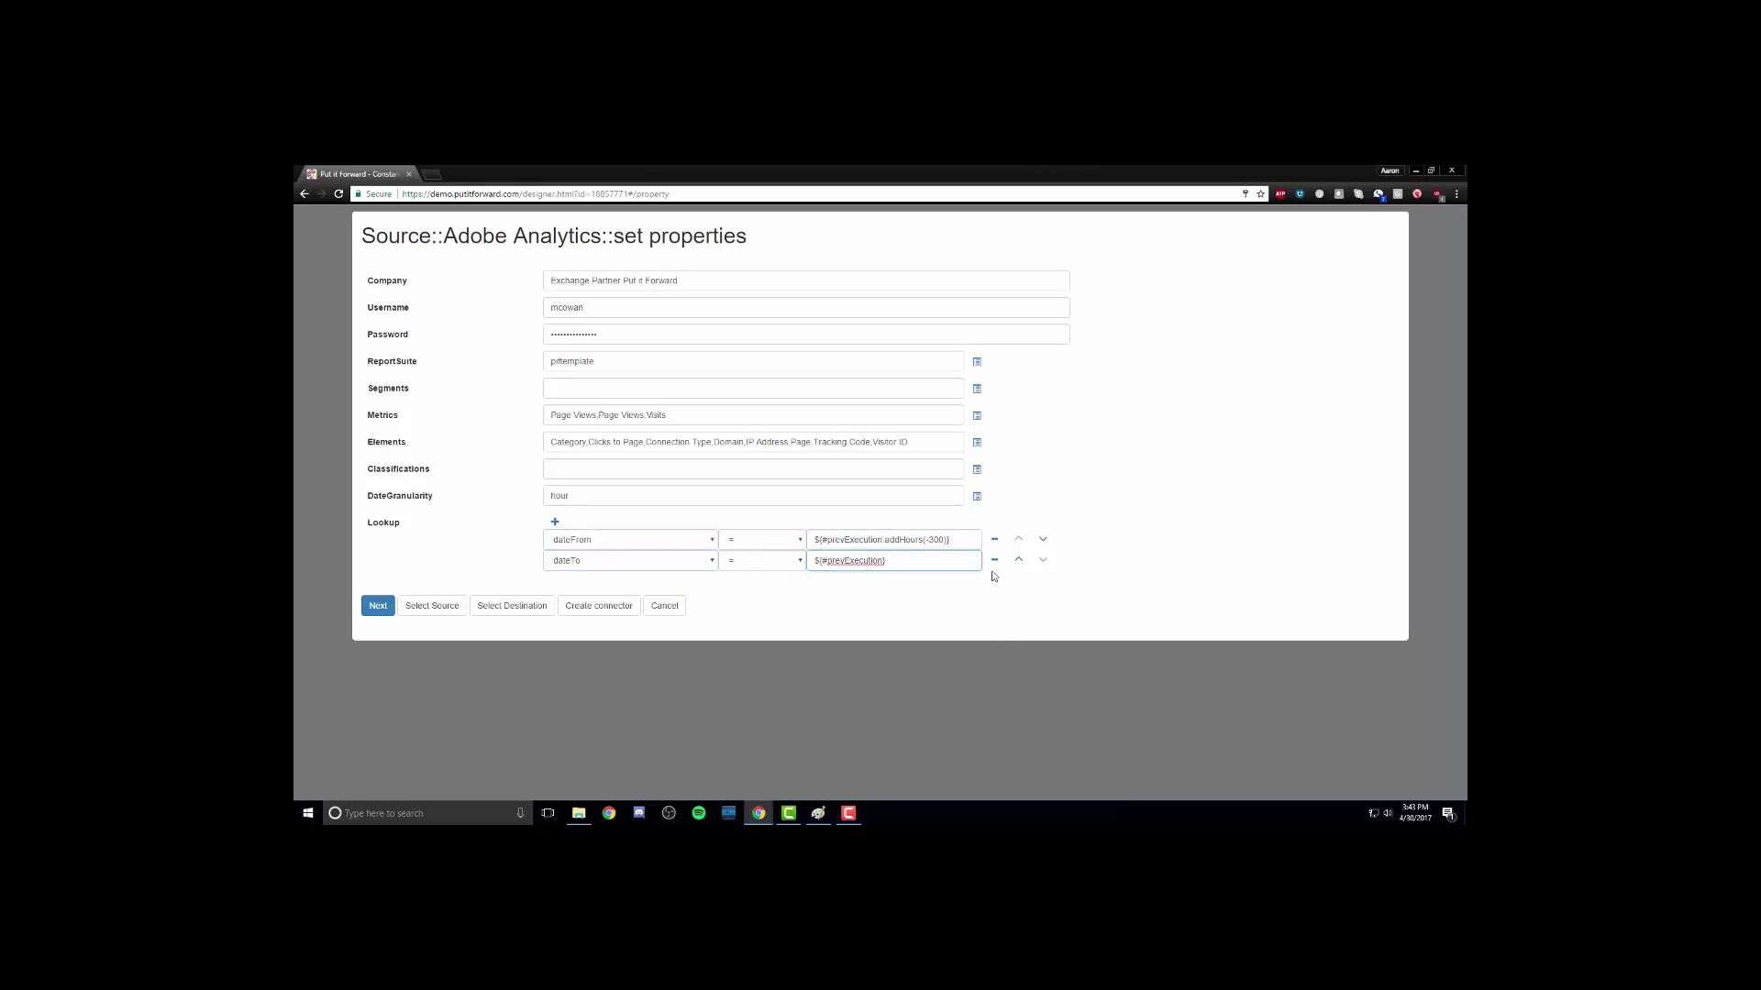
left_click(554, 522)
left_click(641, 581)
left_click(656, 602)
left_click(838, 583)
left_click(787, 582)
left_click(797, 603)
left_click(994, 581)
Choose Eloqua as destination, review its account details, and keep Campaign as the object type
left_click(510, 612)
scroll(700, 550, "down", 3)
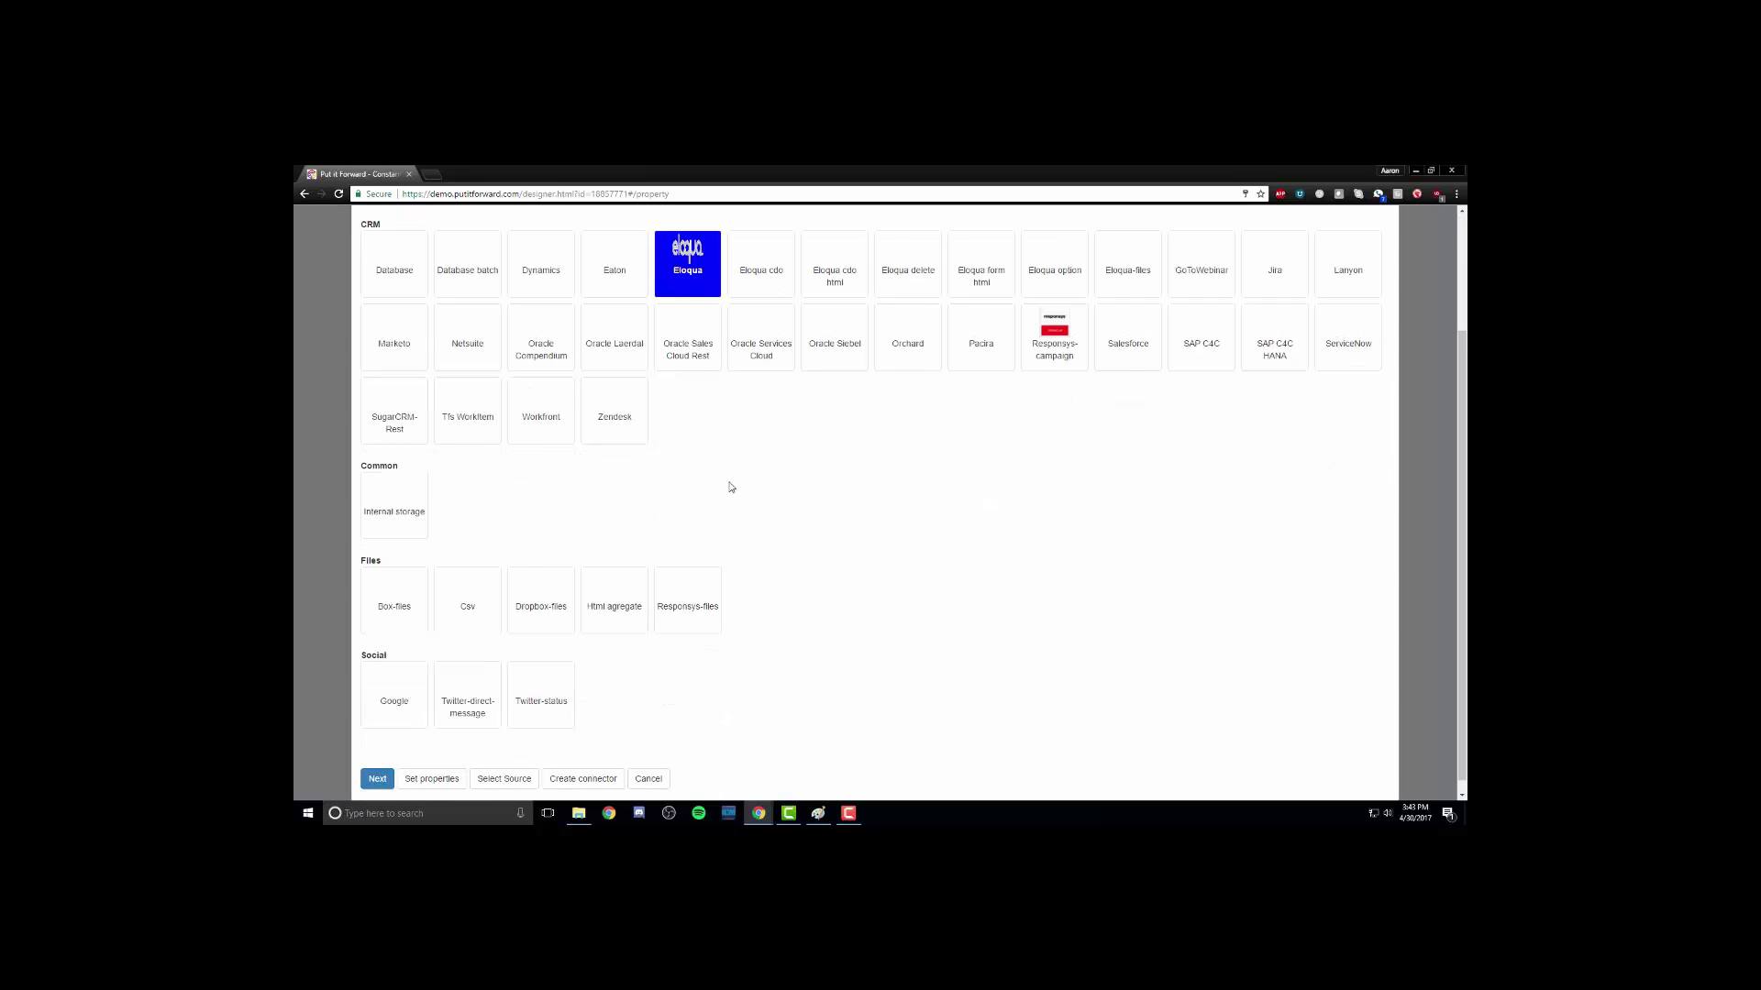
left_click(431, 765)
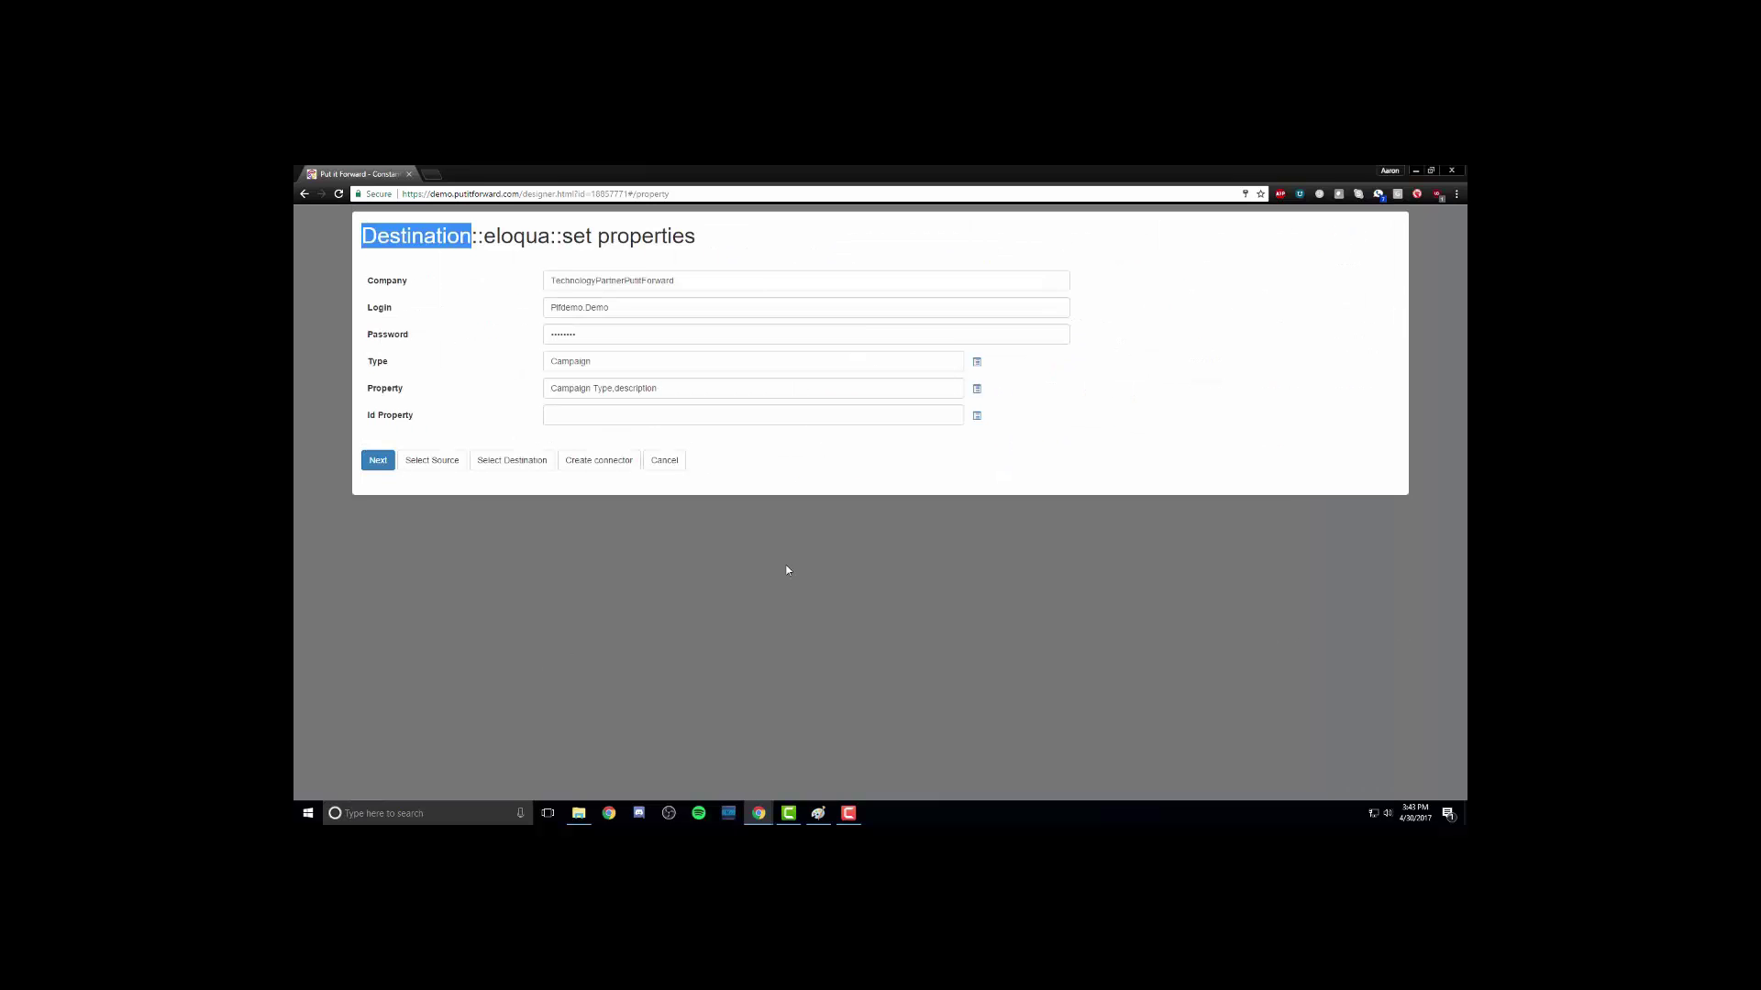
left_click(723, 281)
key("Tab")
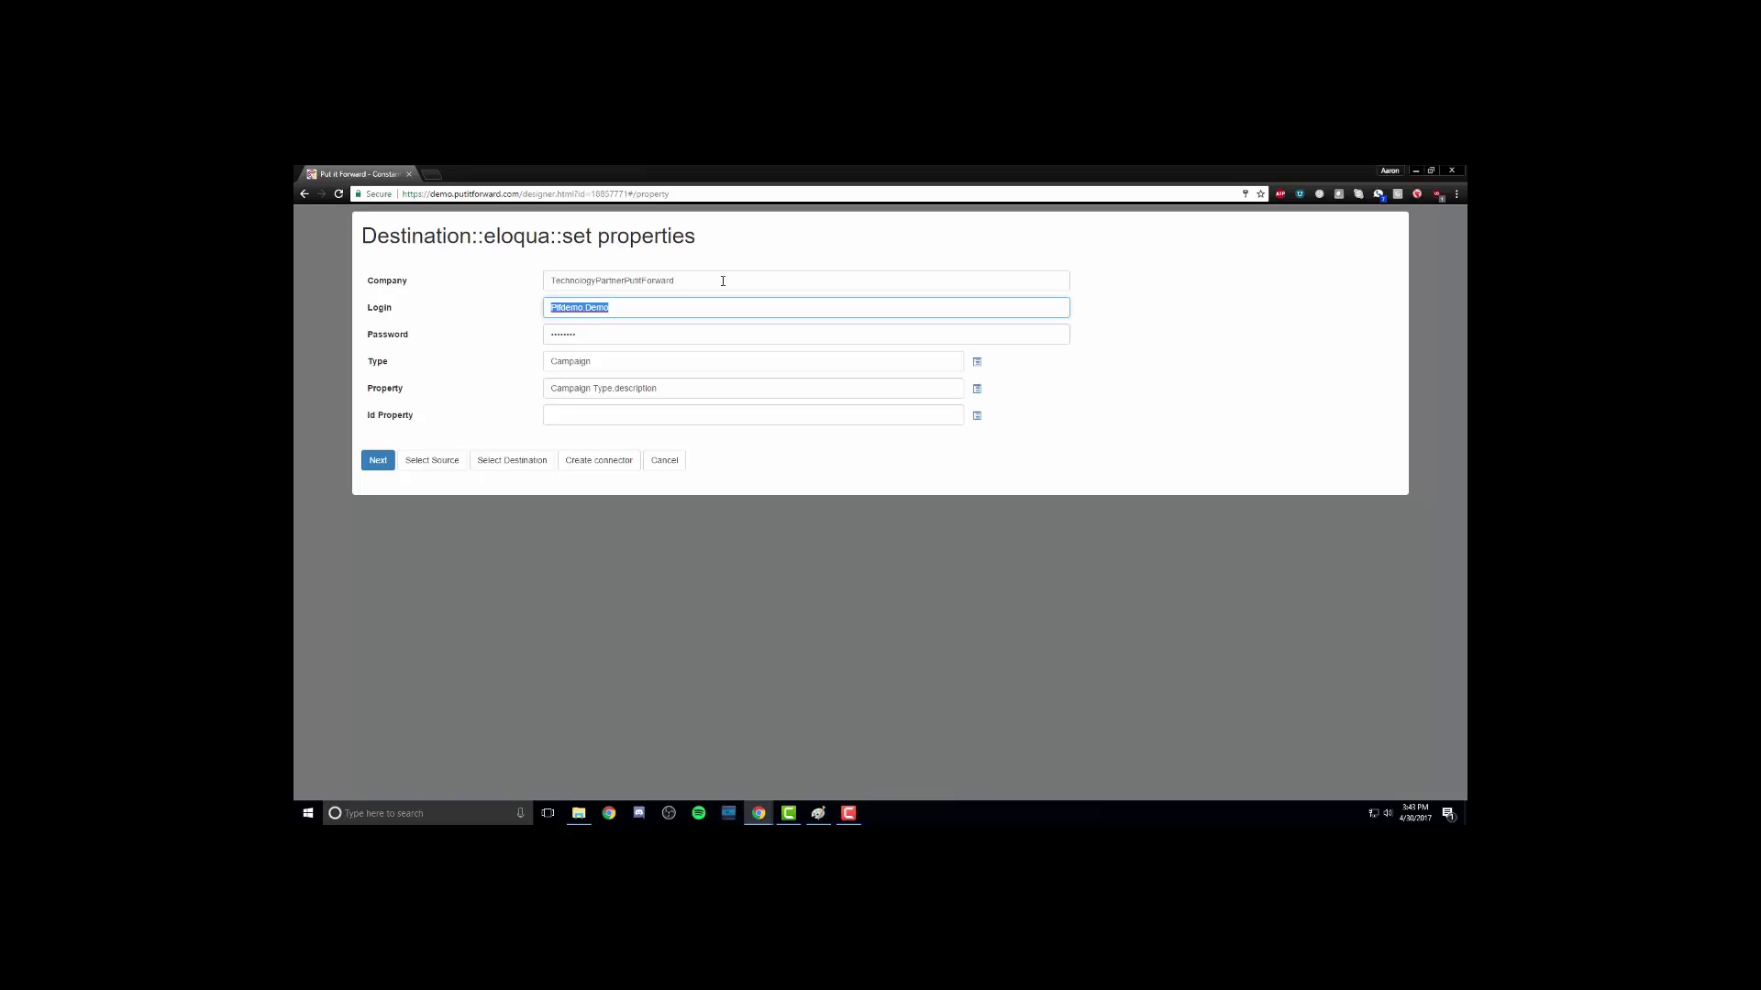
key("Tab")
left_click(727, 361)
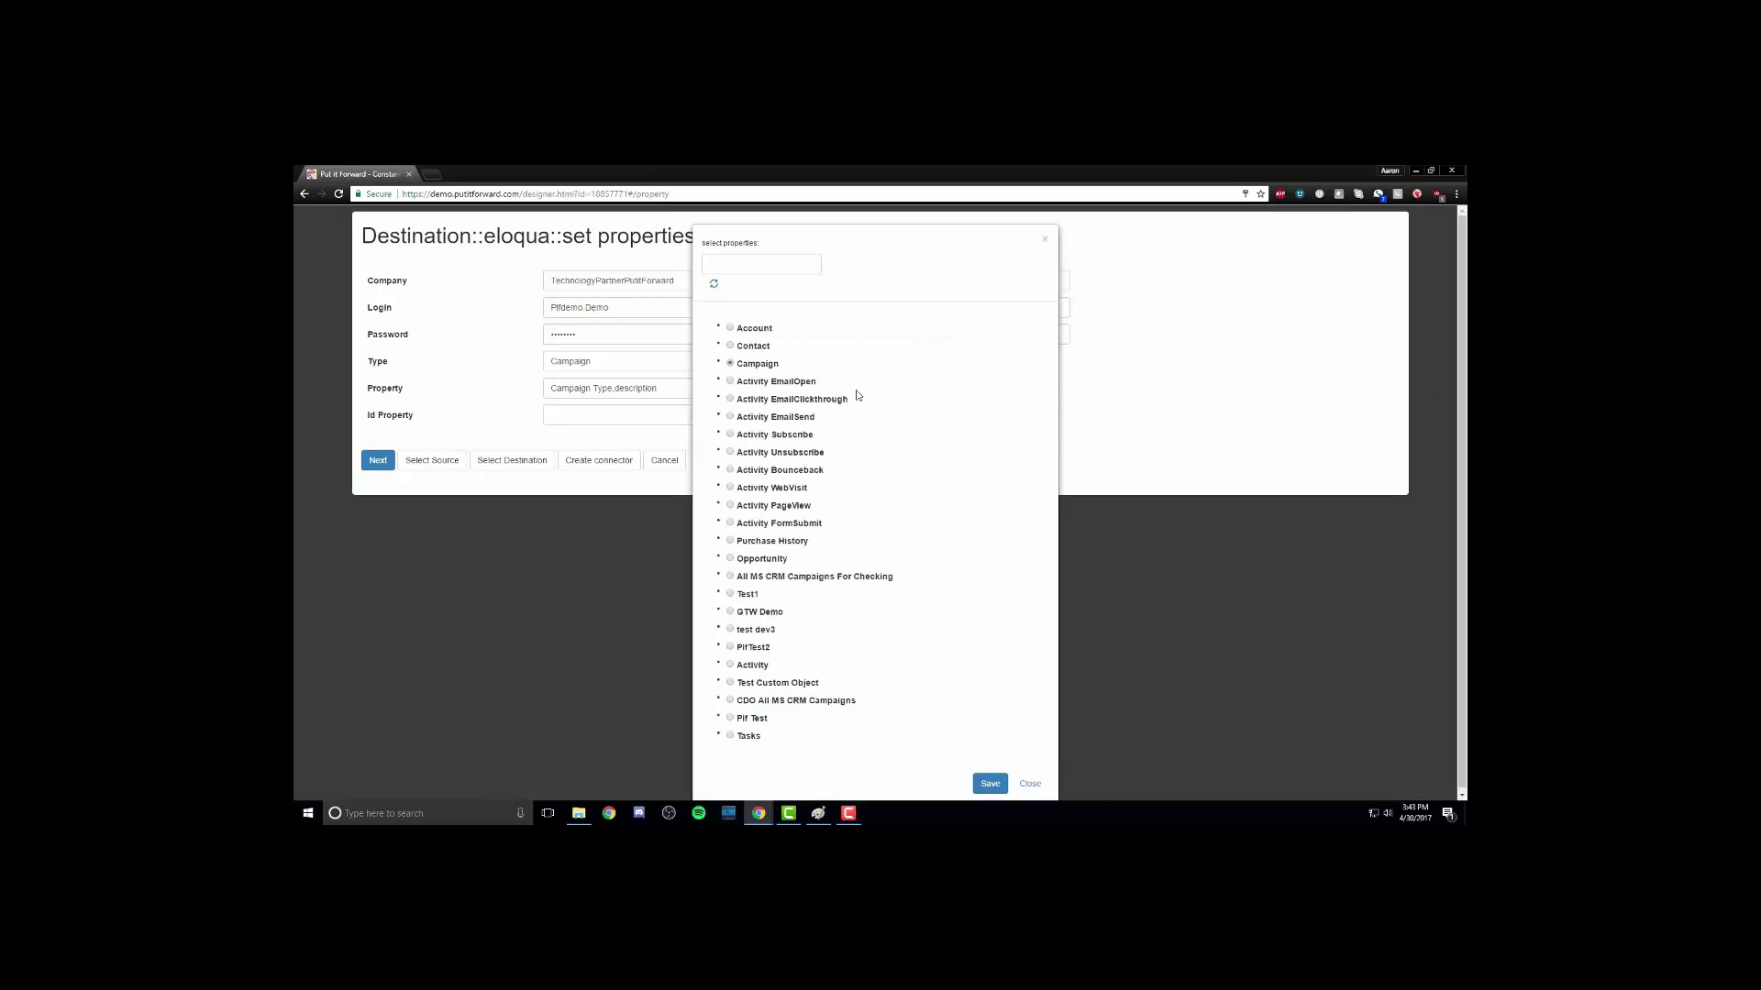
right_click(1016, 630)
key("Escape")
left_click(994, 786)
Add Product, Region and Three to the Campaign properties, save, and create the connector
left_click(707, 388)
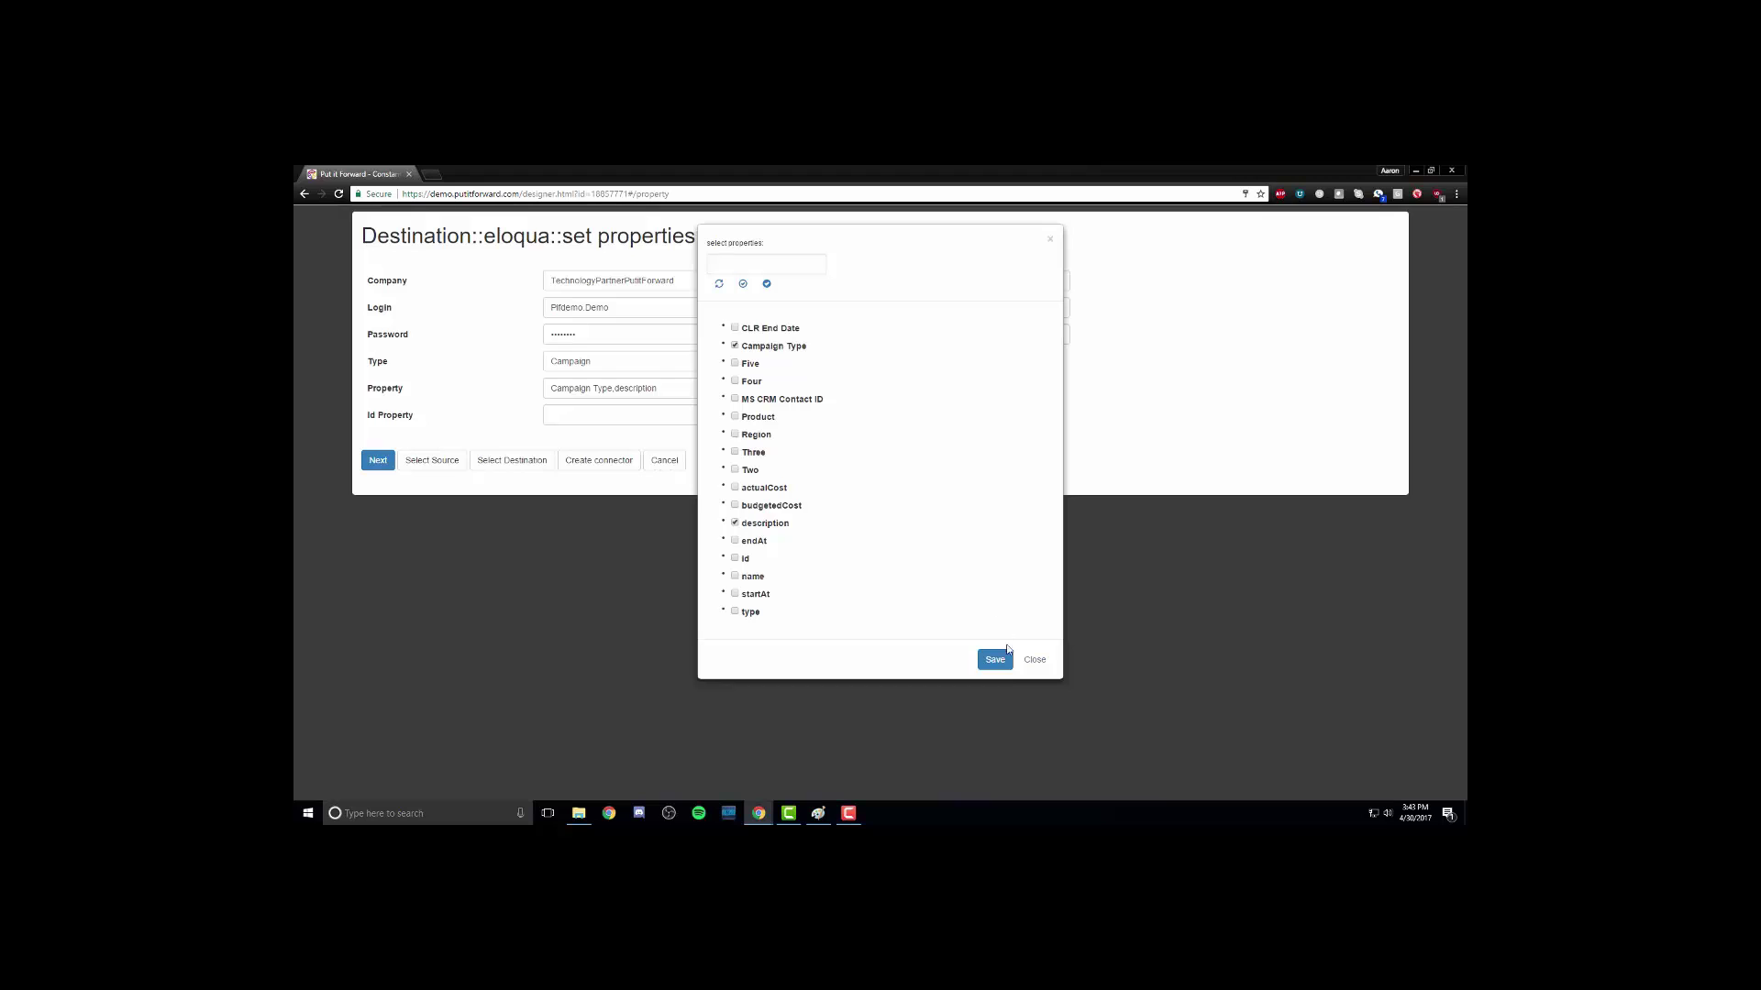
left_click_drag(1001, 670, 837, 420)
left_click(877, 397)
left_click(759, 418)
left_click(762, 435)
left_click(757, 453)
left_click(995, 660)
left_click(1029, 659)
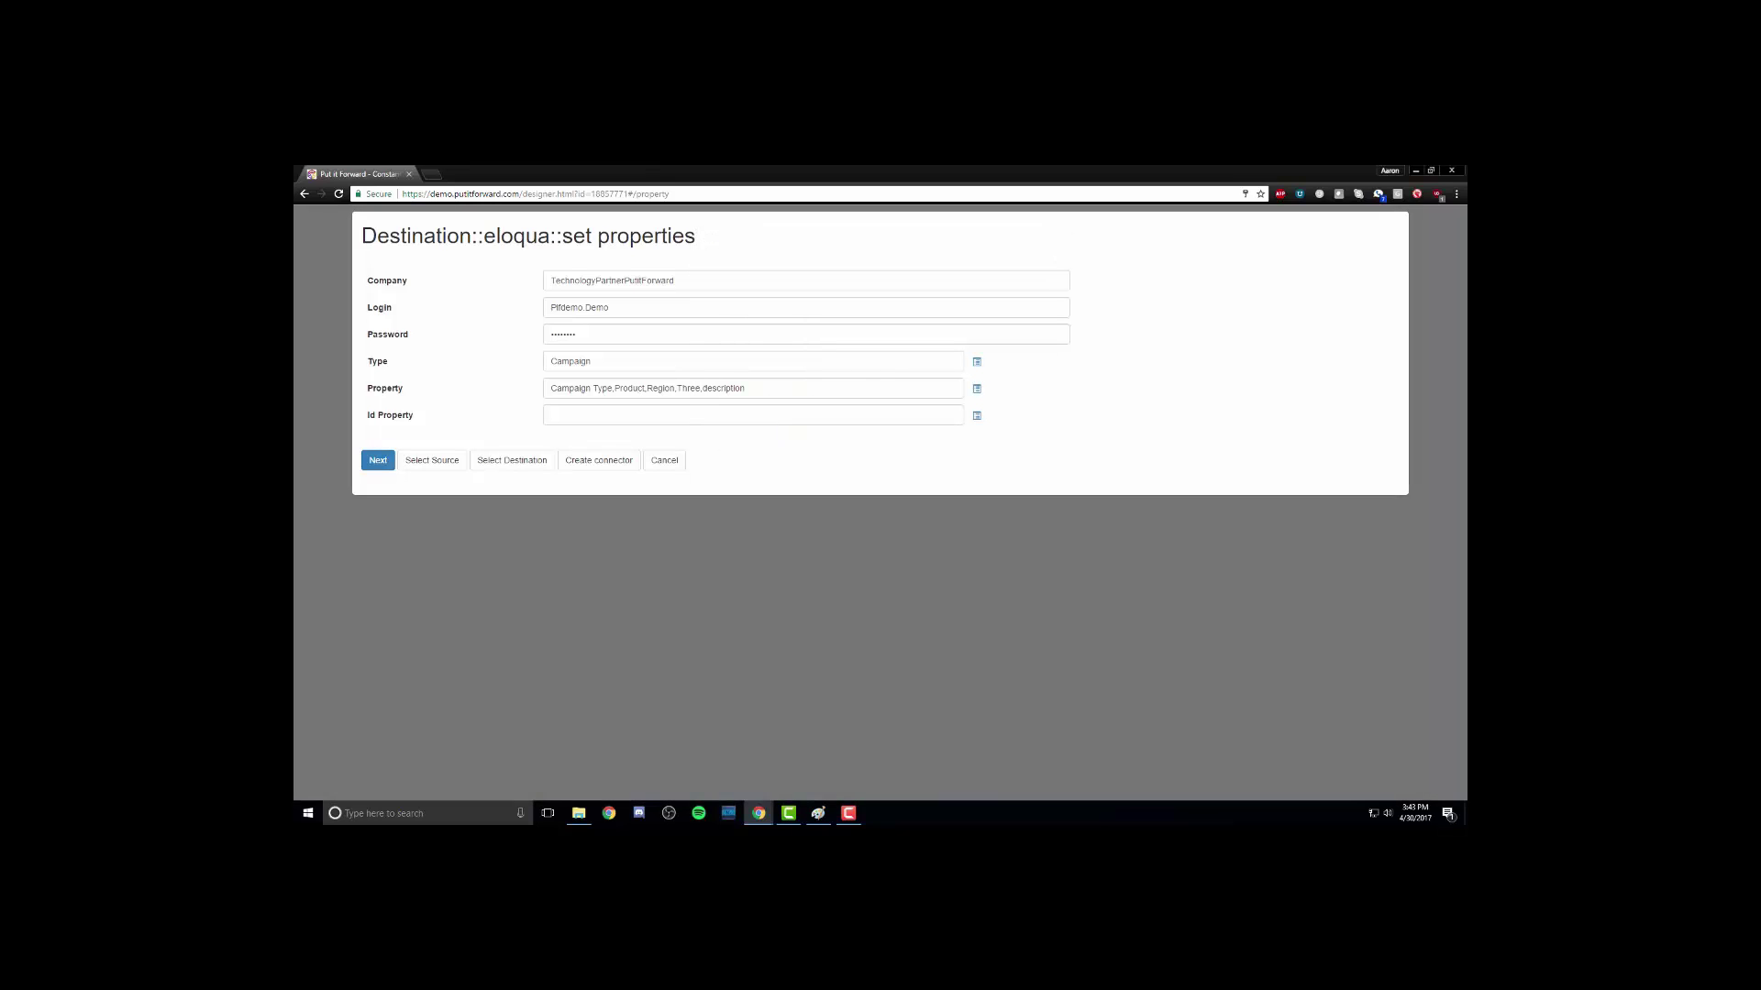
left_click(613, 462)
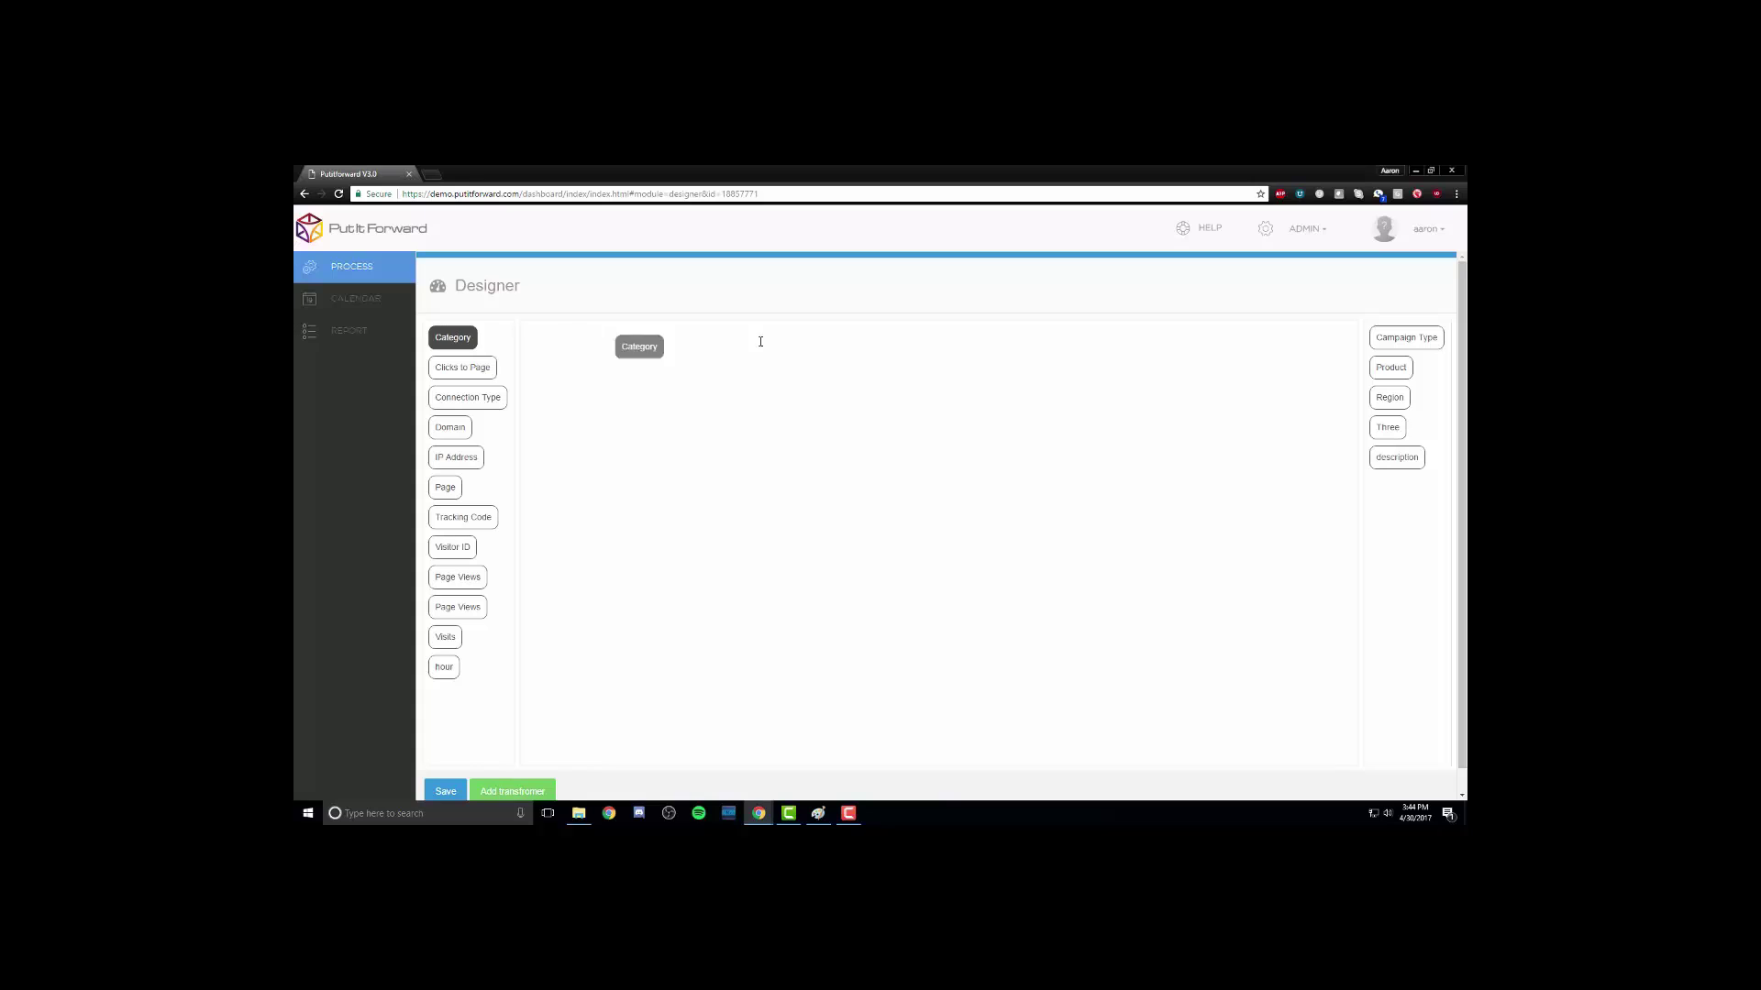
Map Category→Campaign Type, Connection Type→Region, Tracking Code→Three, Page Views→Product, plus IP Address
left_click_drag(521, 367, 1377, 377)
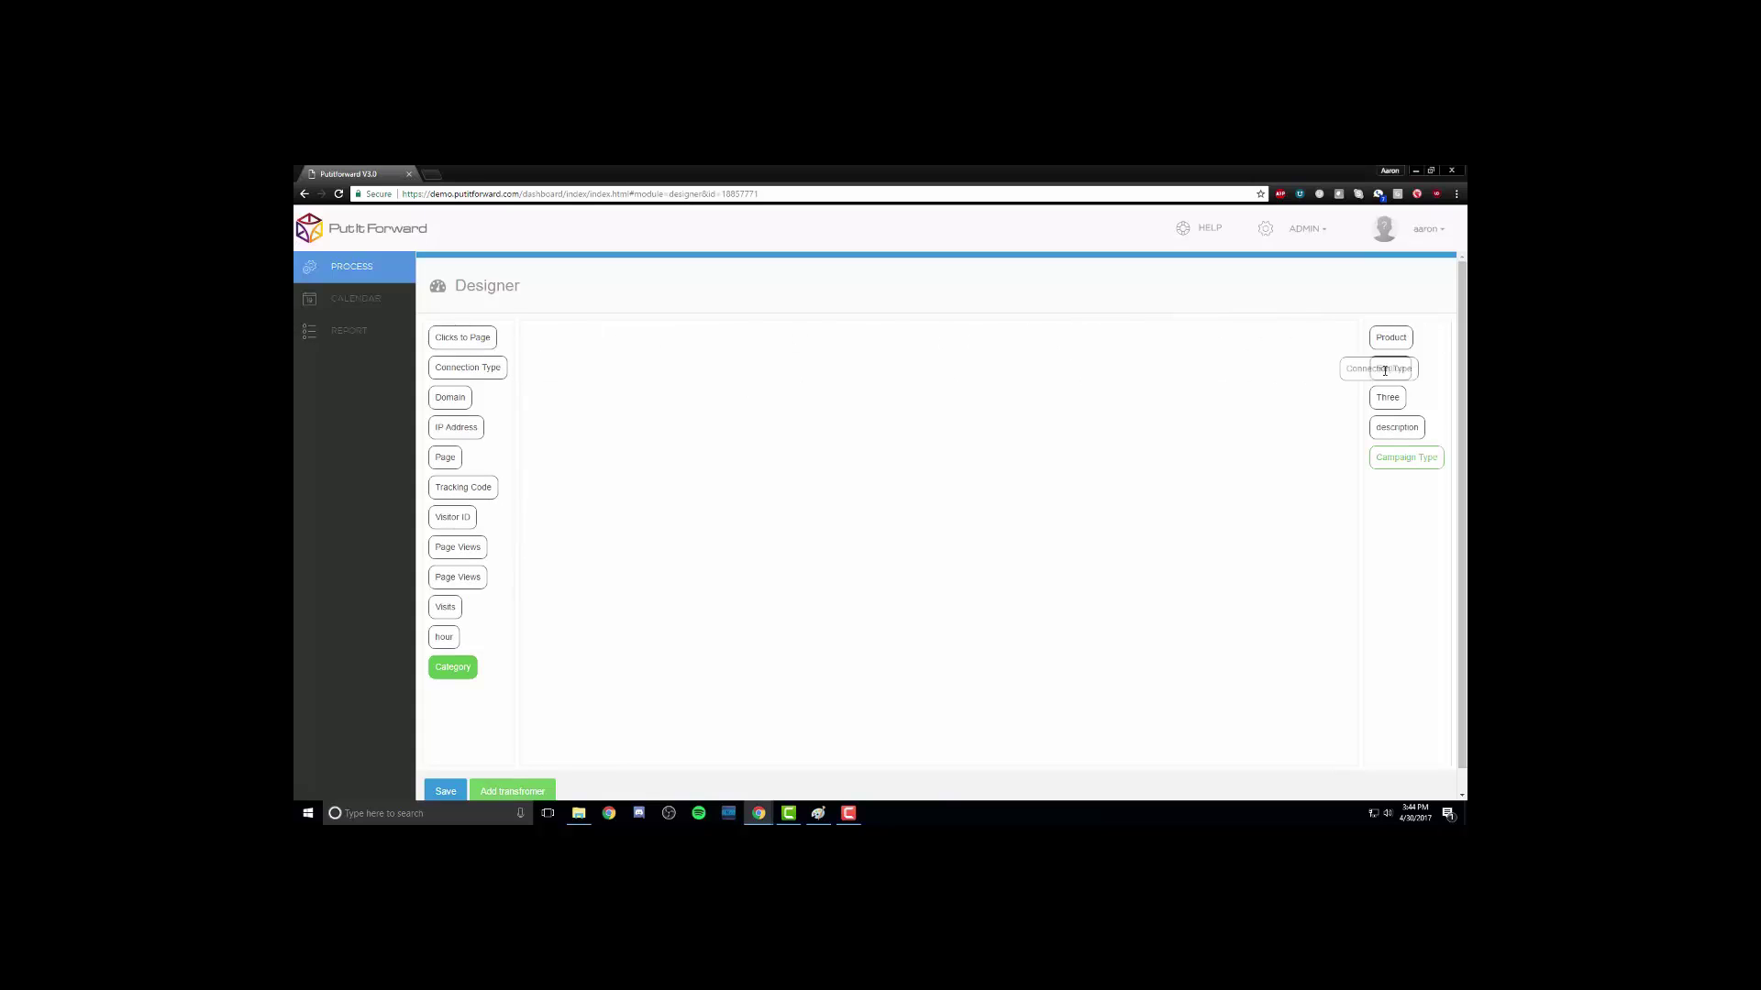
left_click_drag(456, 397, 1364, 397)
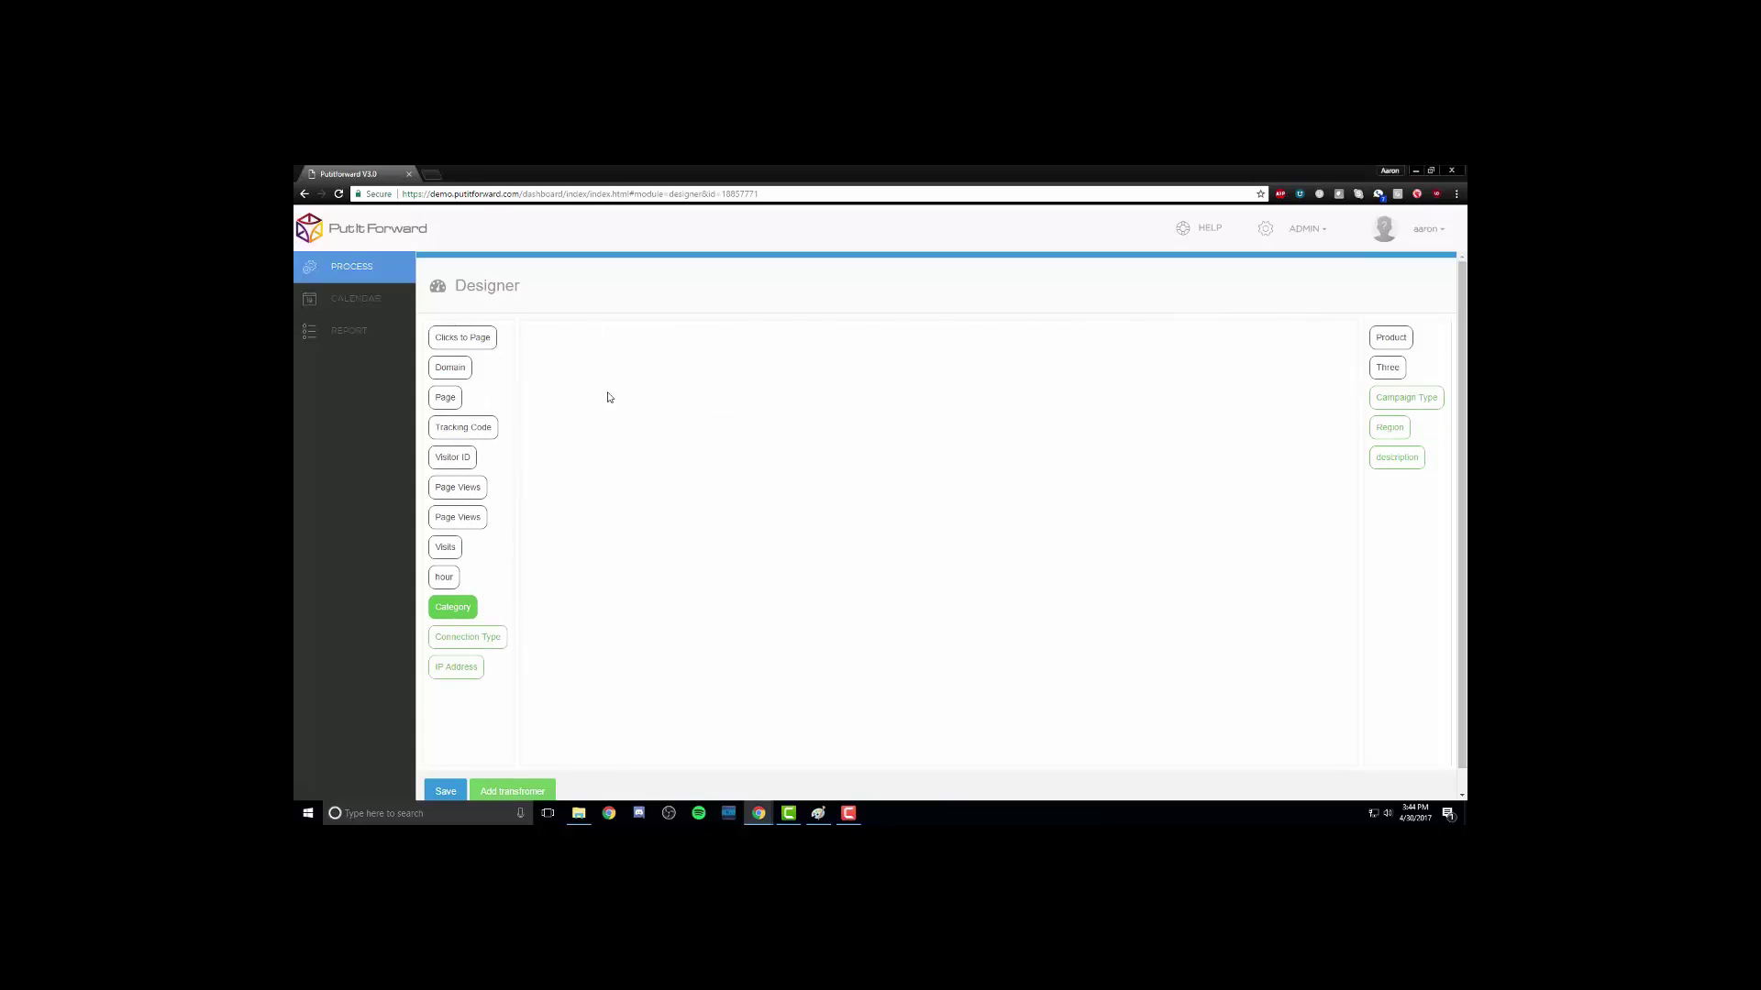
left_click_drag(451, 397, 1391, 367)
left_click_drag(489, 430, 1389, 368)
left_click_drag(457, 487, 1381, 353)
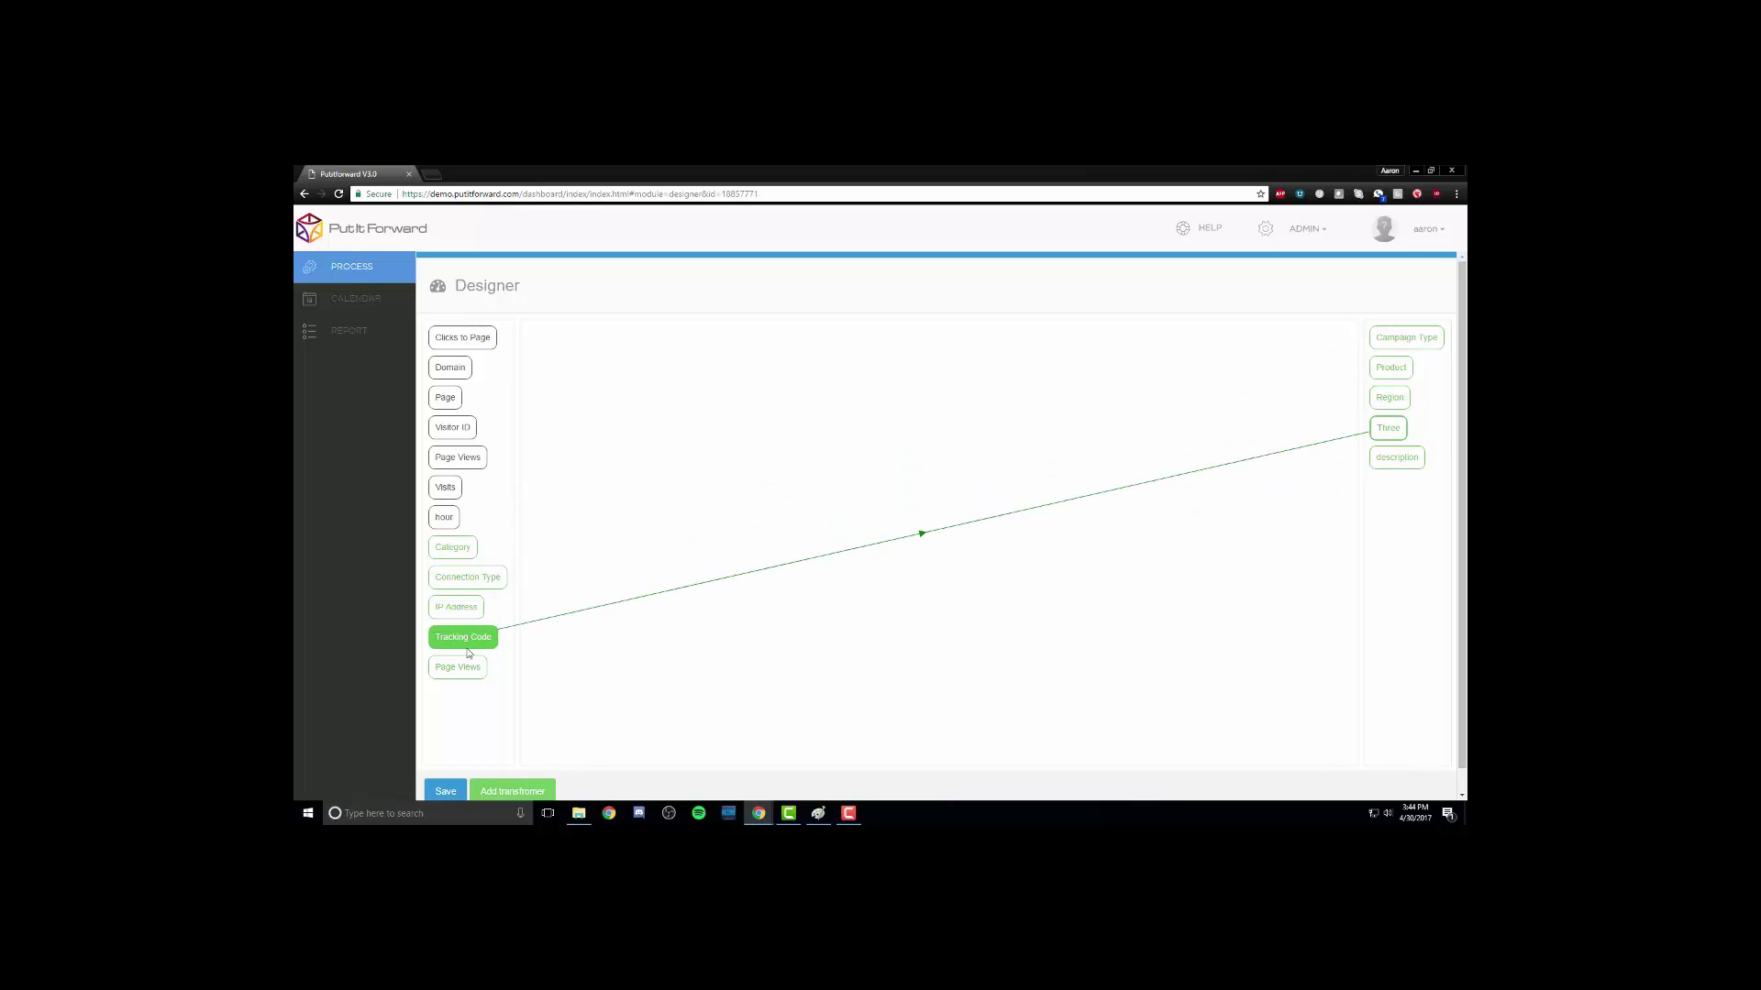
Go to the run report summary and the connector run calendar
scroll(468, 679, "down", 1)
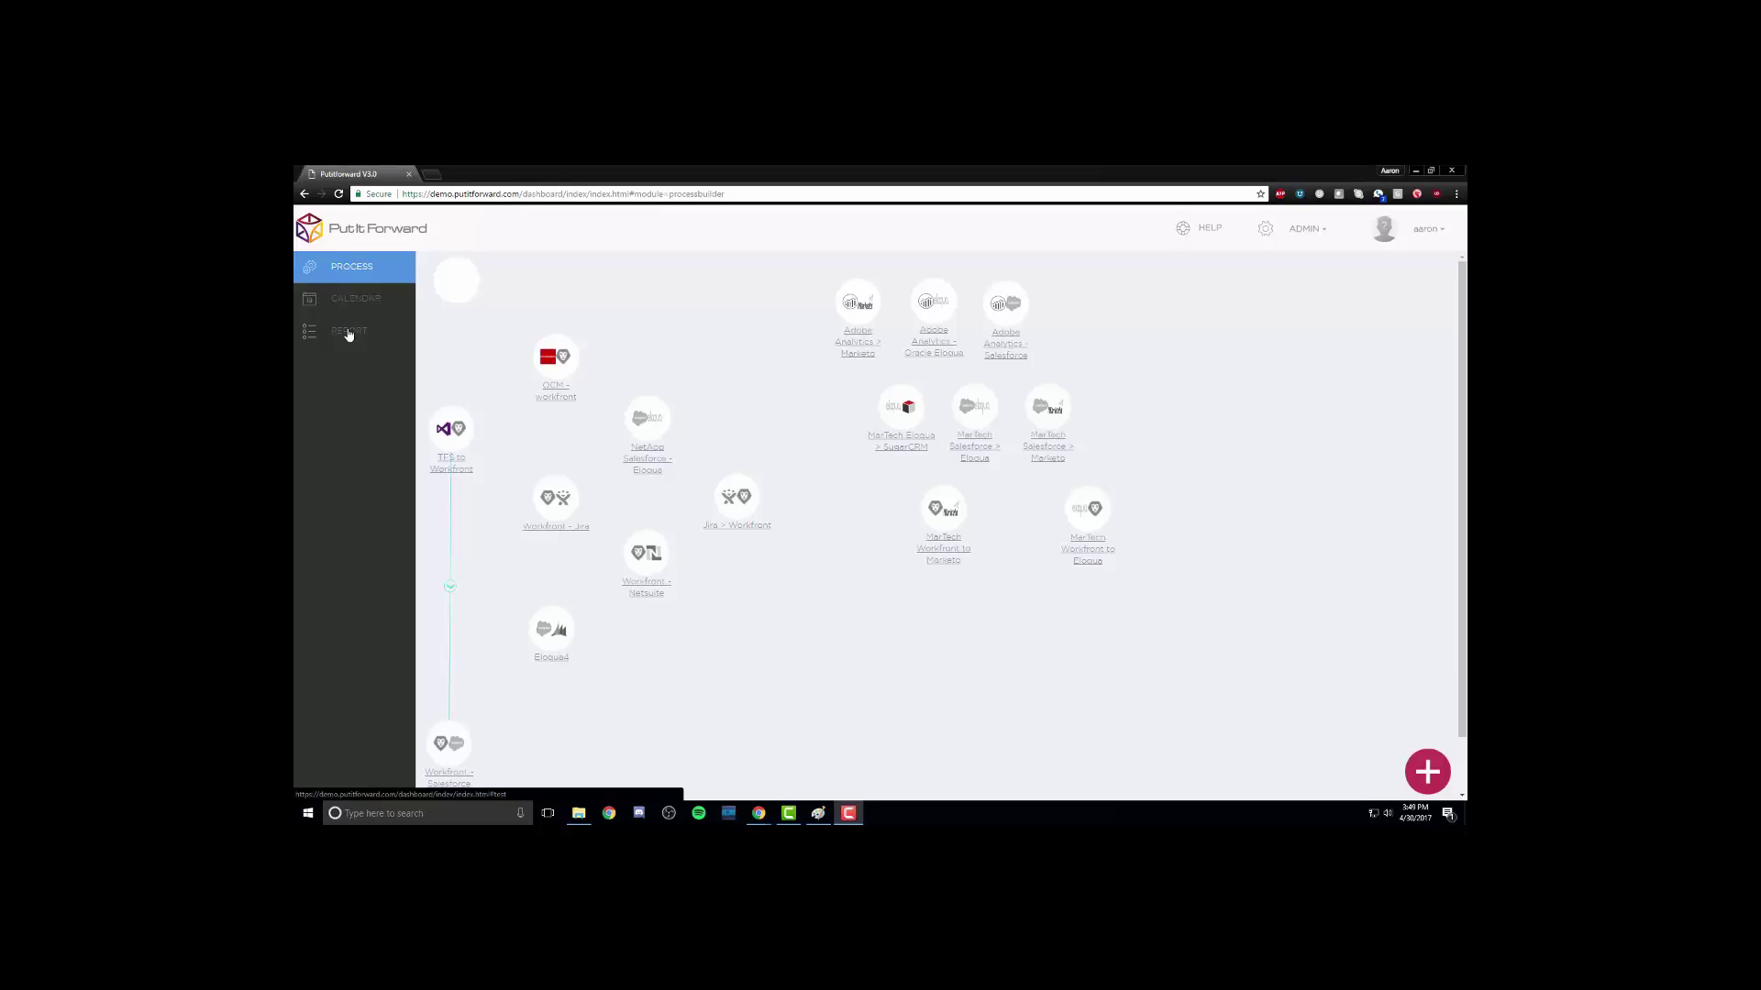
left_click(348, 332)
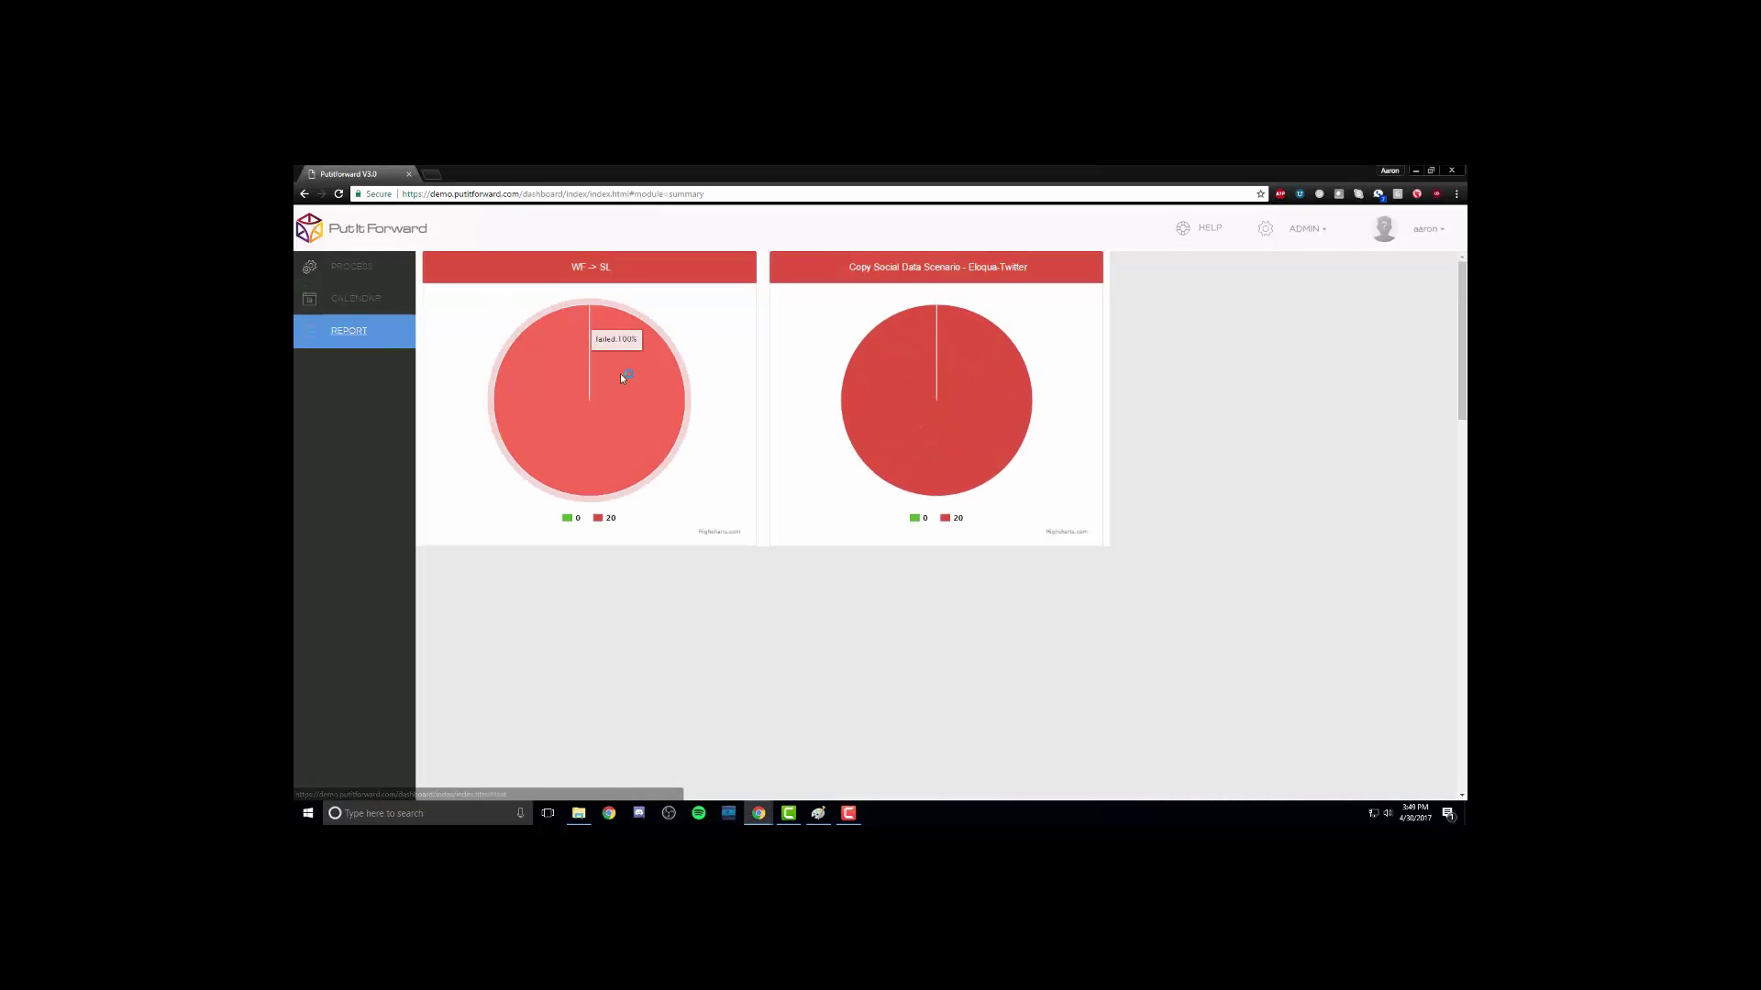
left_click(593, 415)
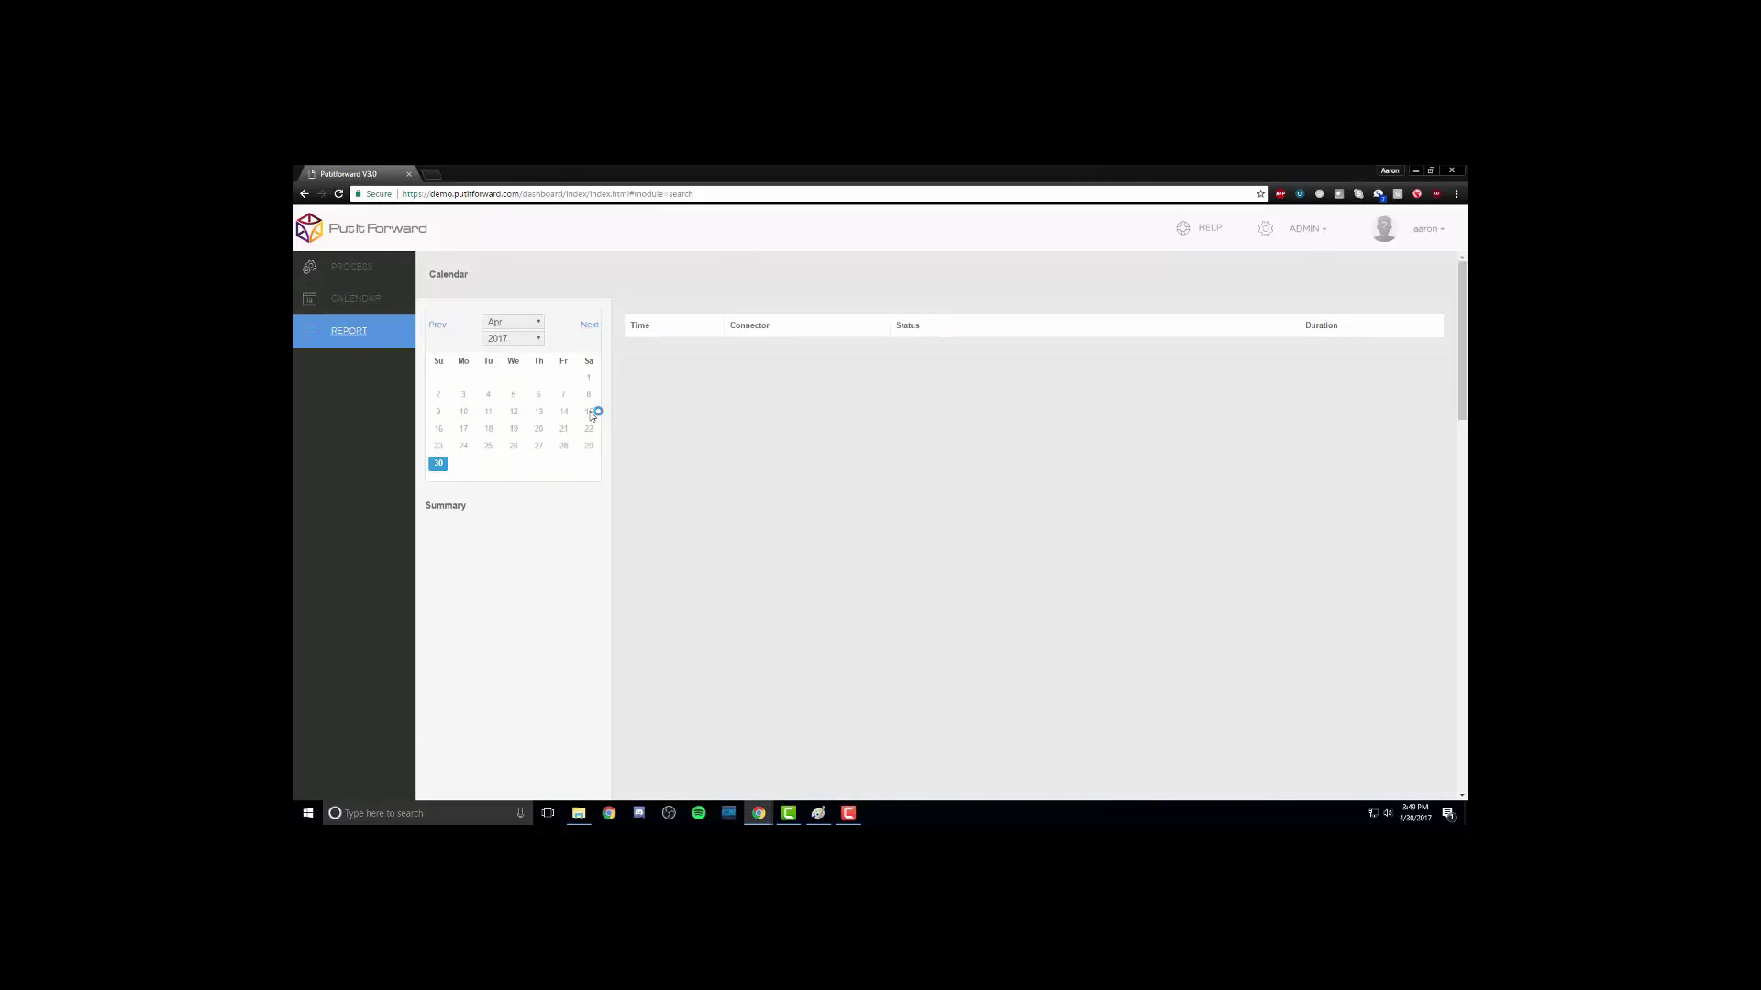
Open the April 4 TFS to Workfront run logs filtered to failed entries
left_click(340, 303)
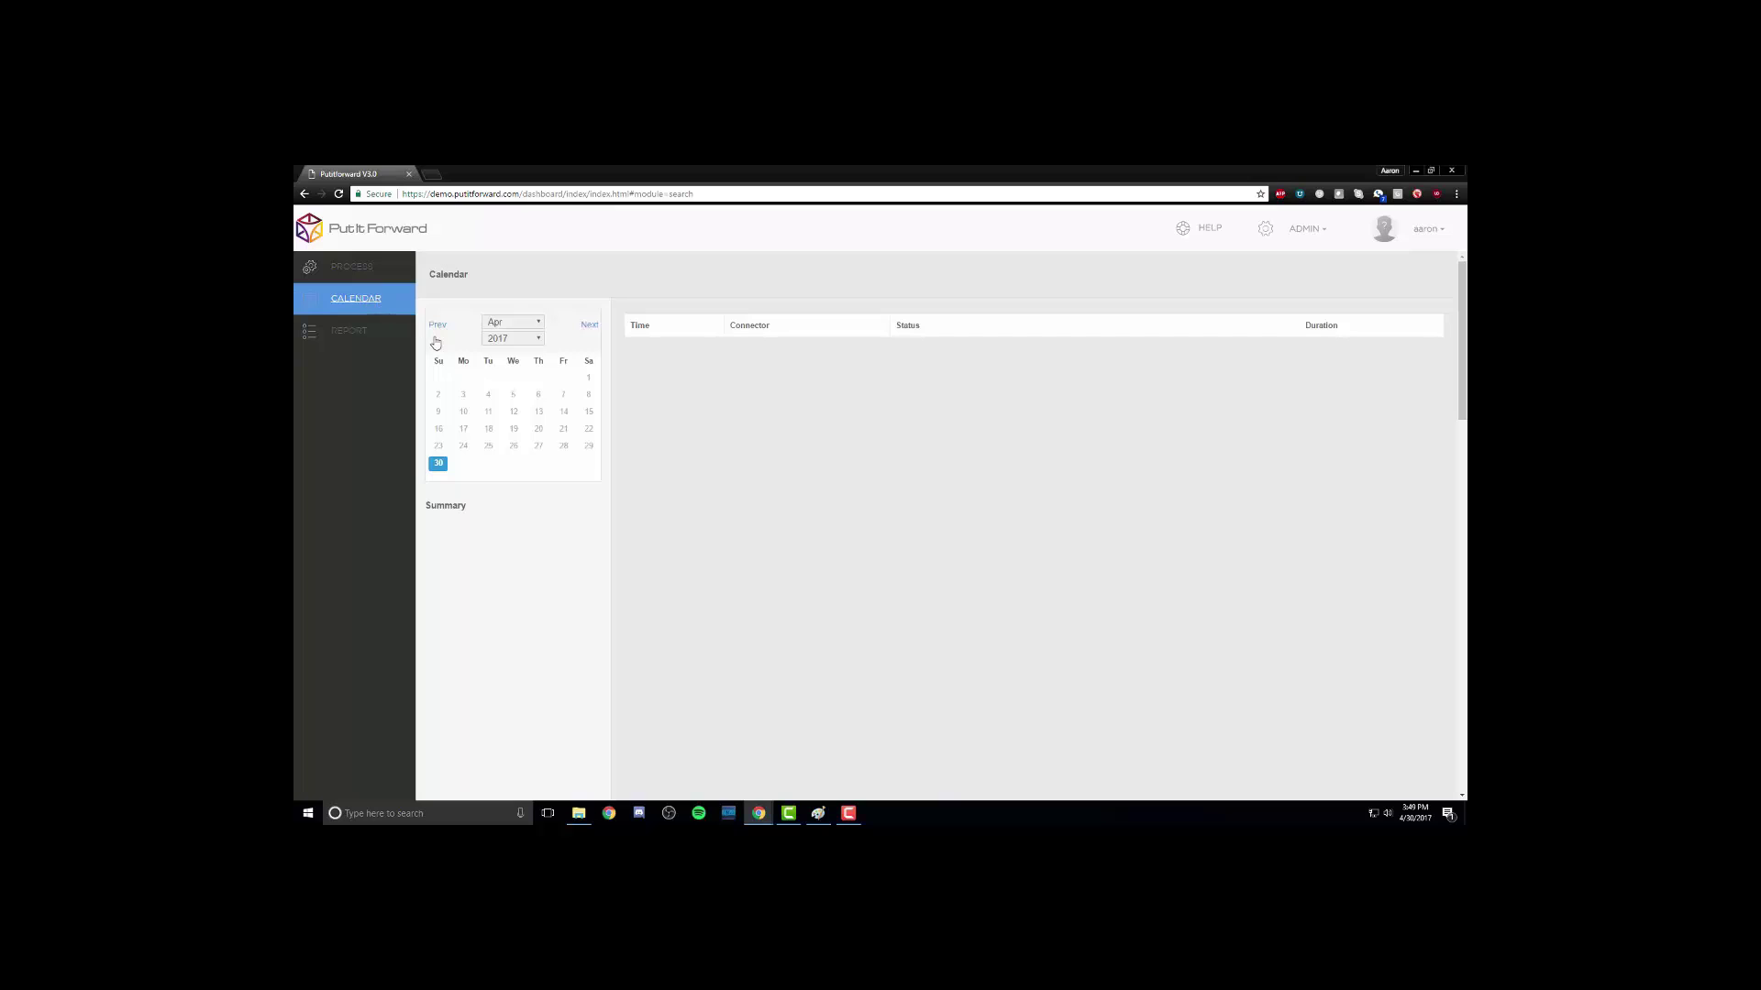
left_click(486, 402)
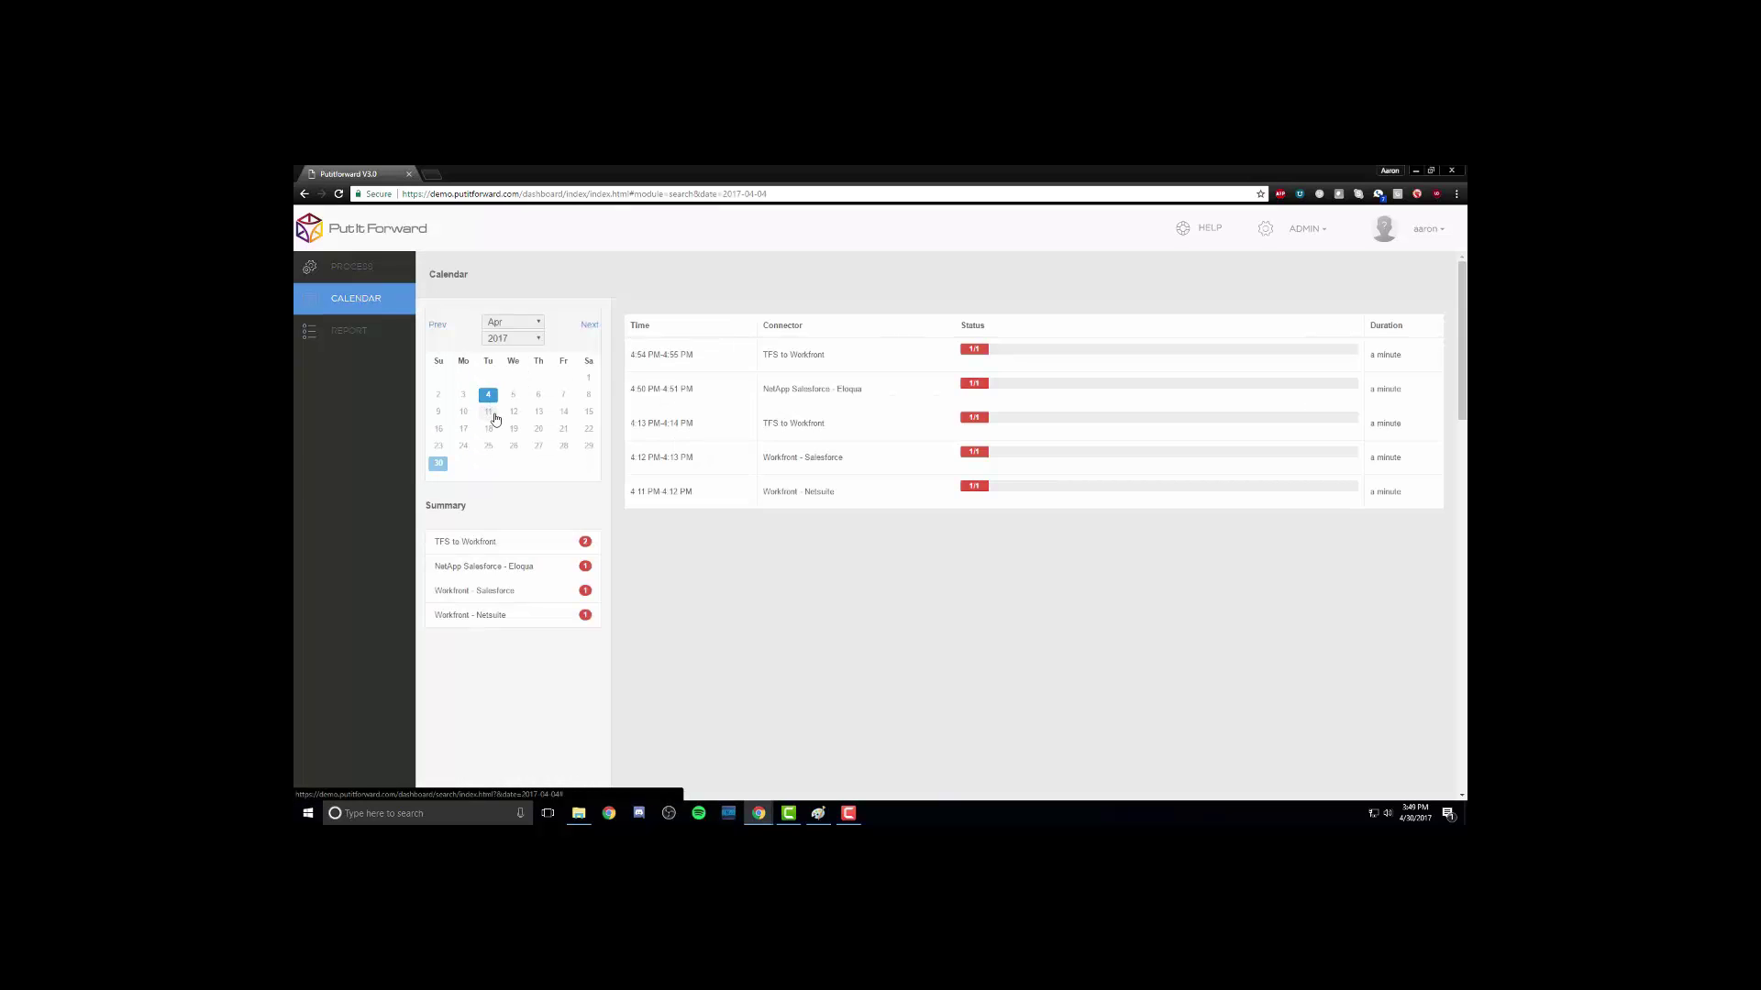
left_click(976, 353)
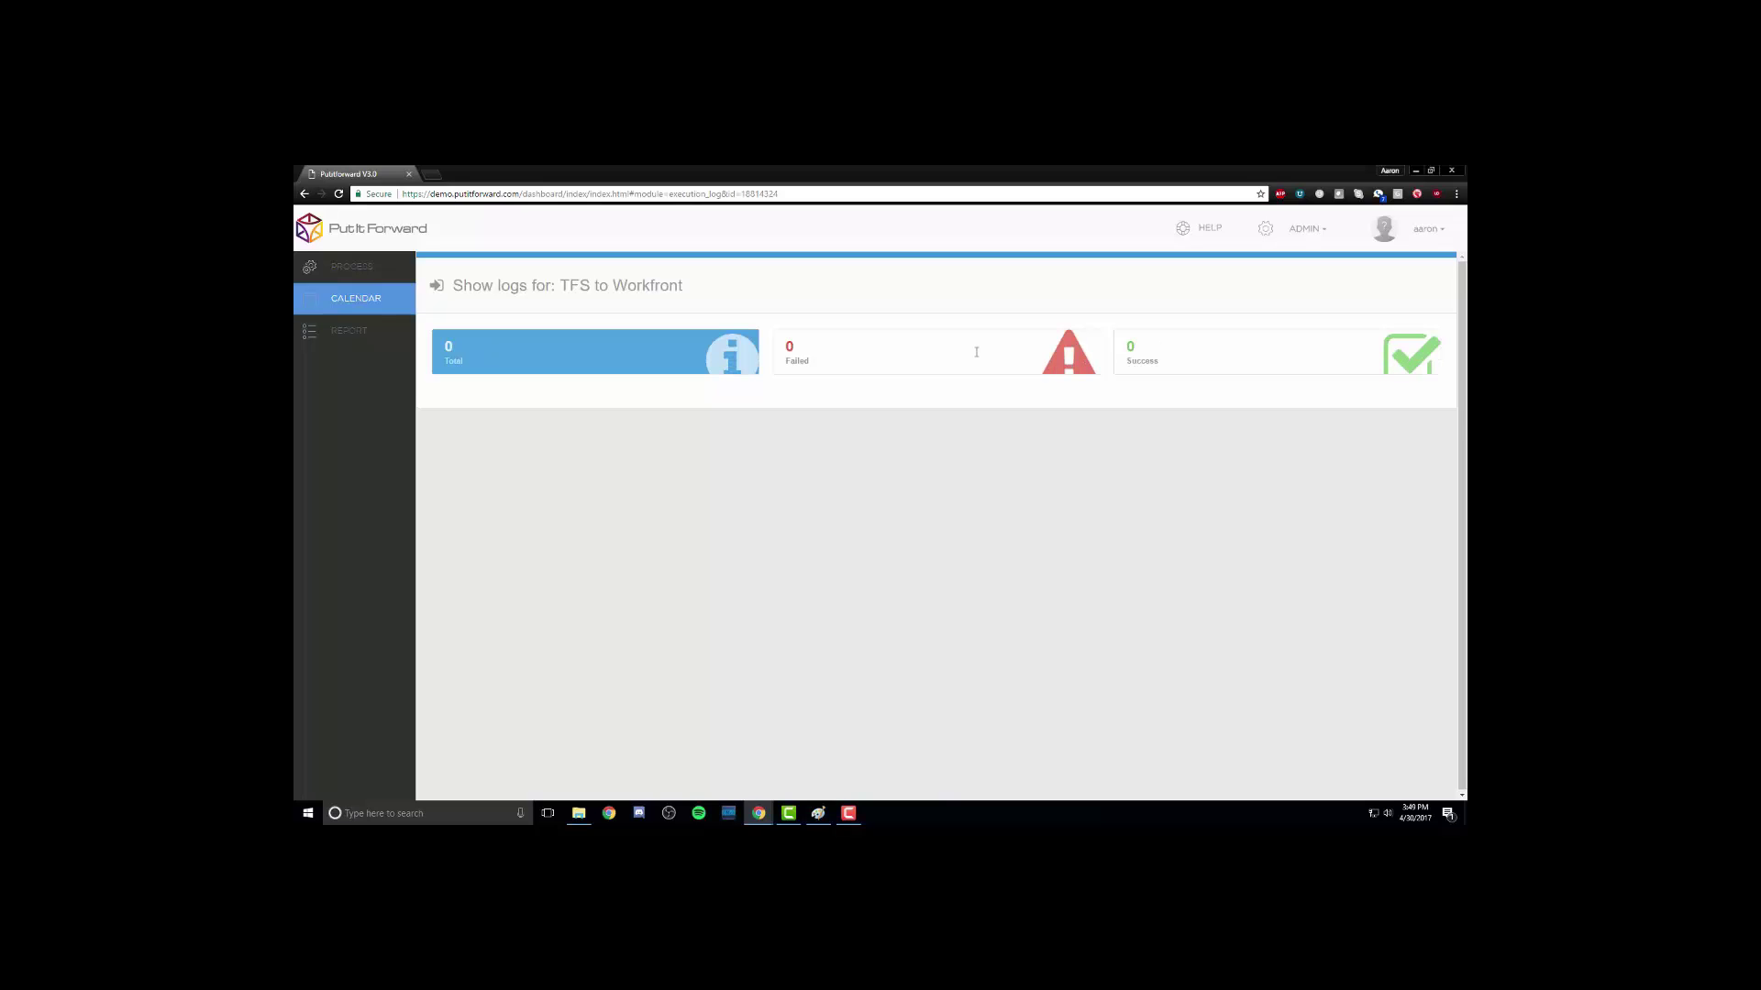
left_click(976, 356)
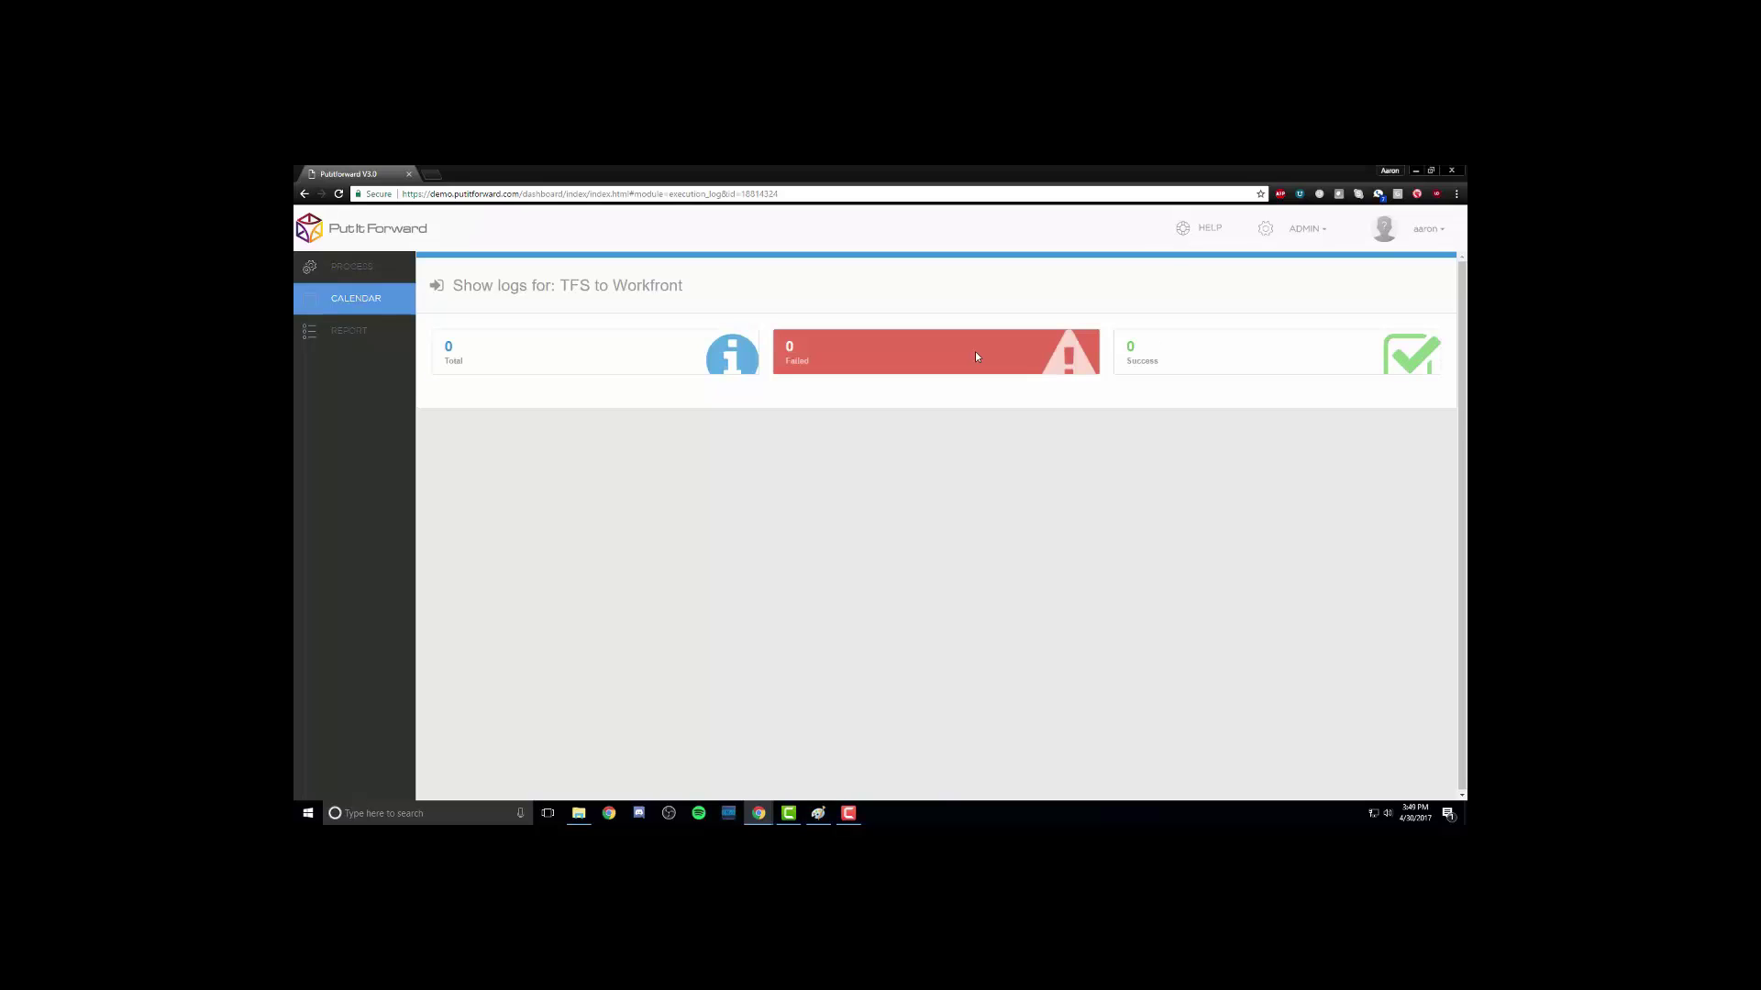
Open the April 6 Workfront - Netsuite run logs, viewing successful then failed entries
left_click(355, 300)
left_click(541, 397)
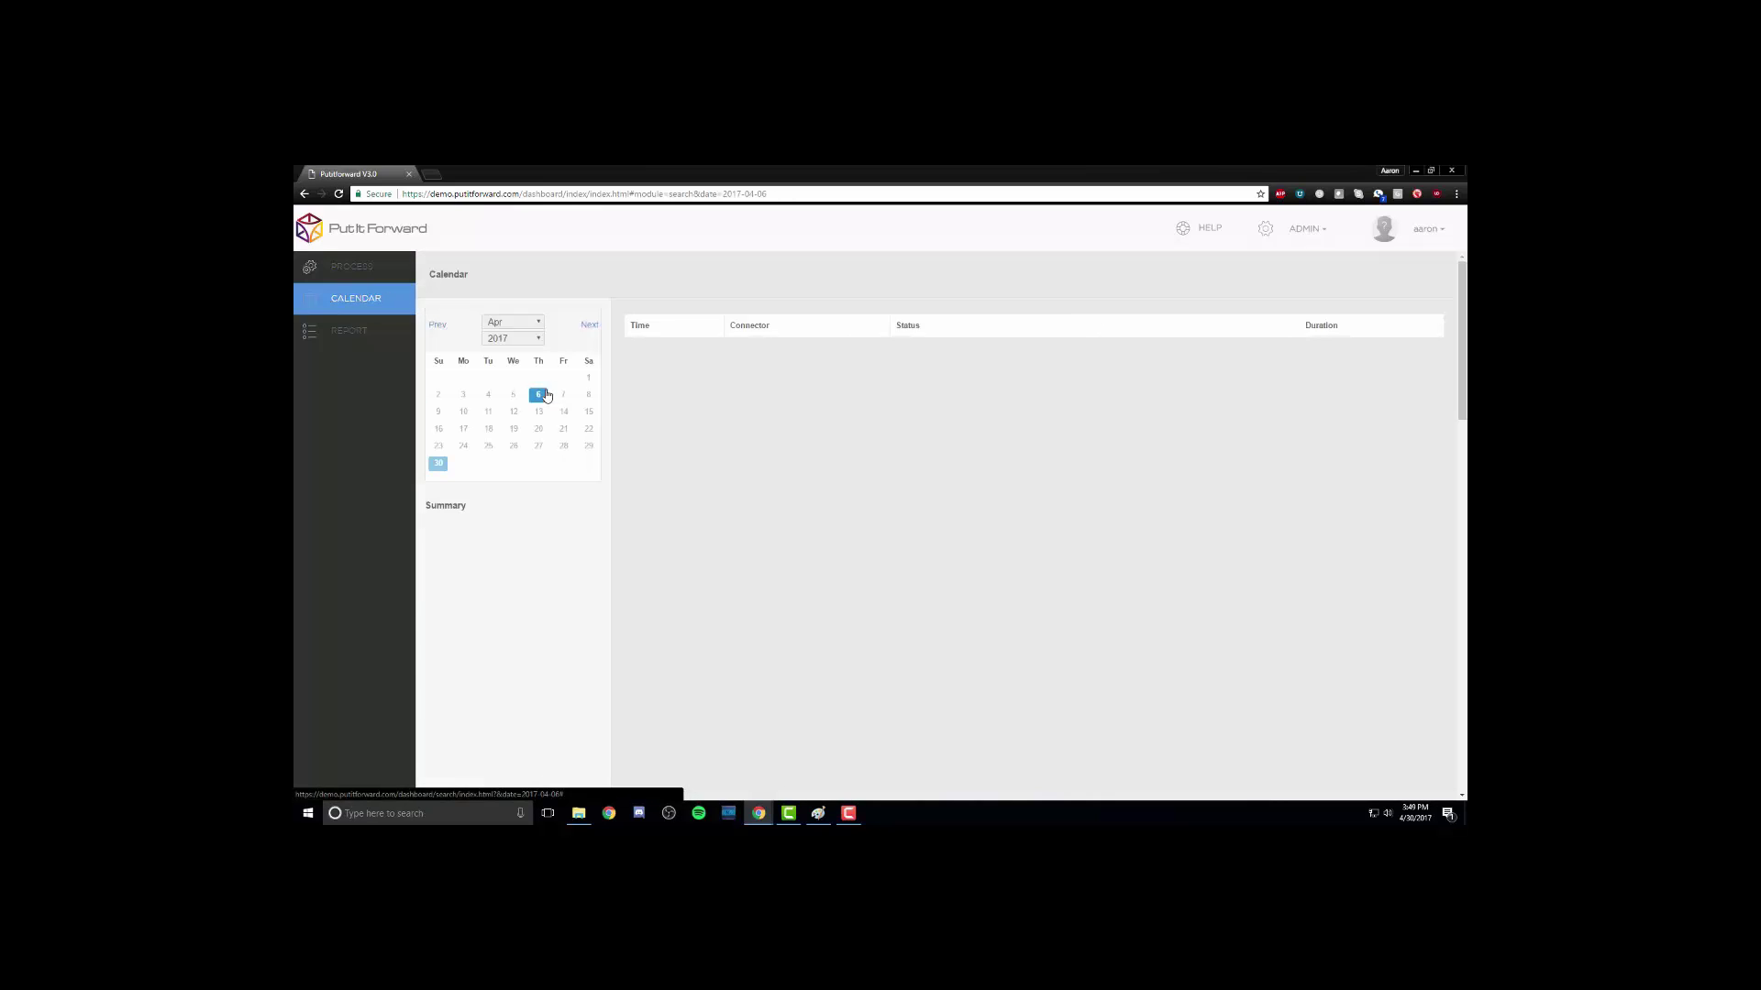
left_click(972, 419)
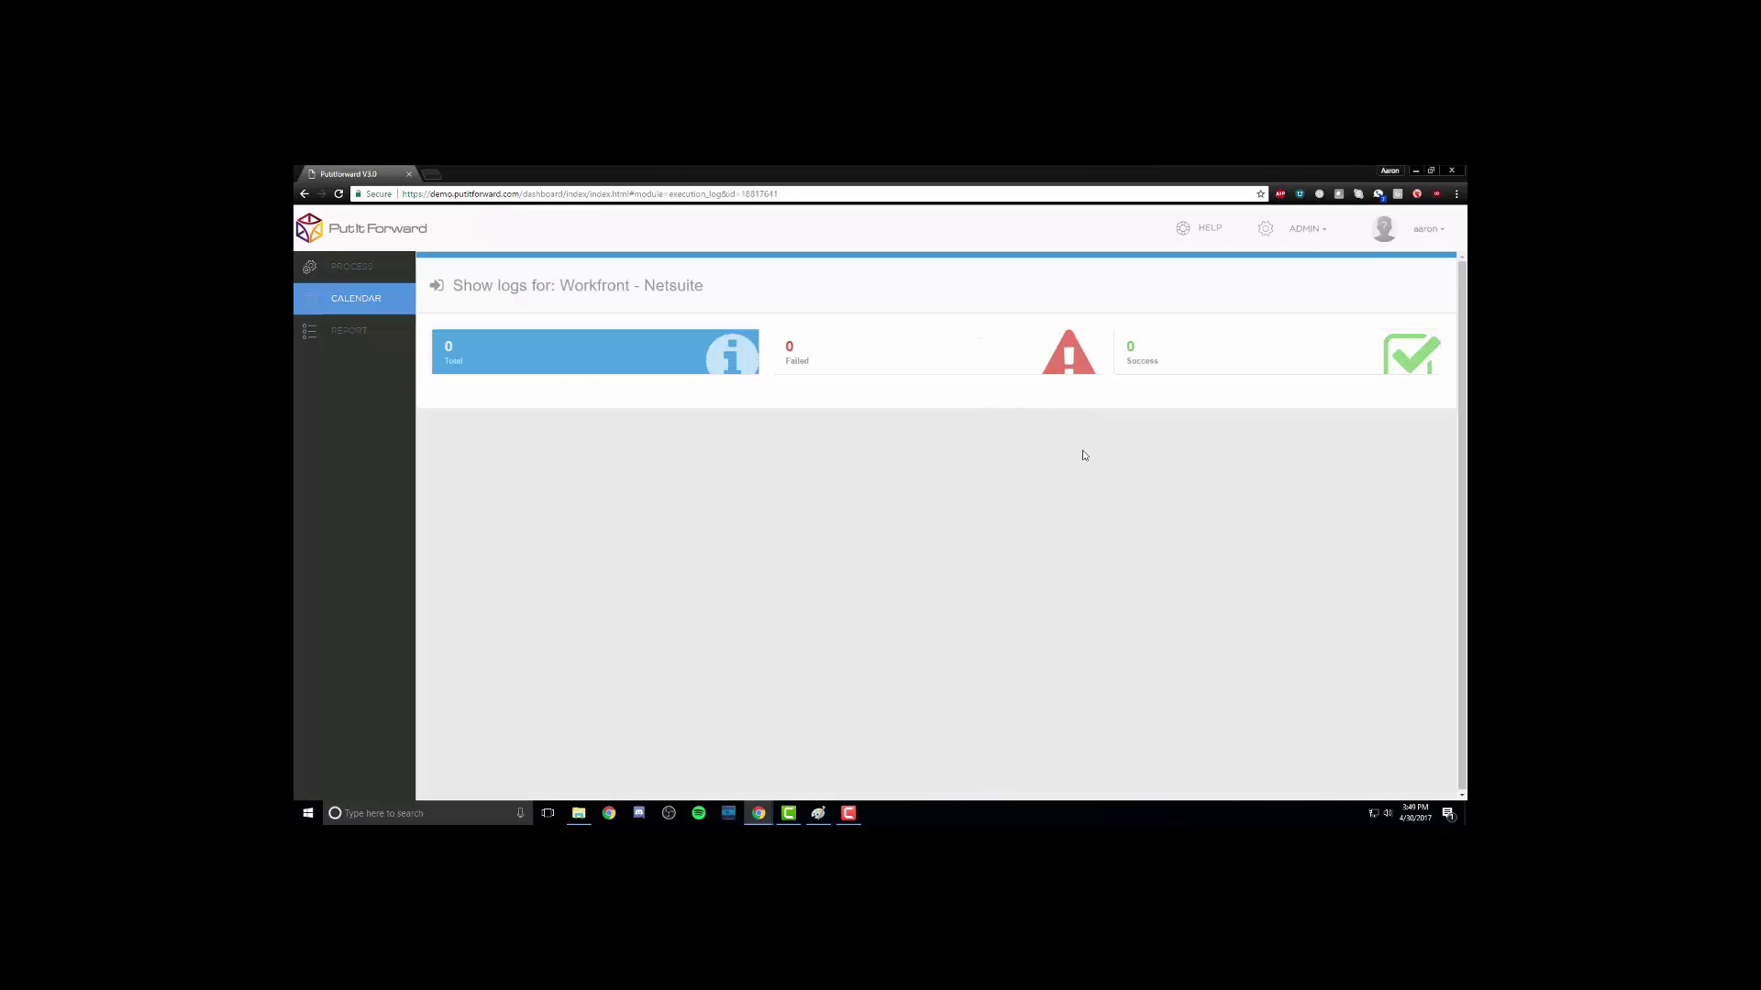
left_click(1204, 360)
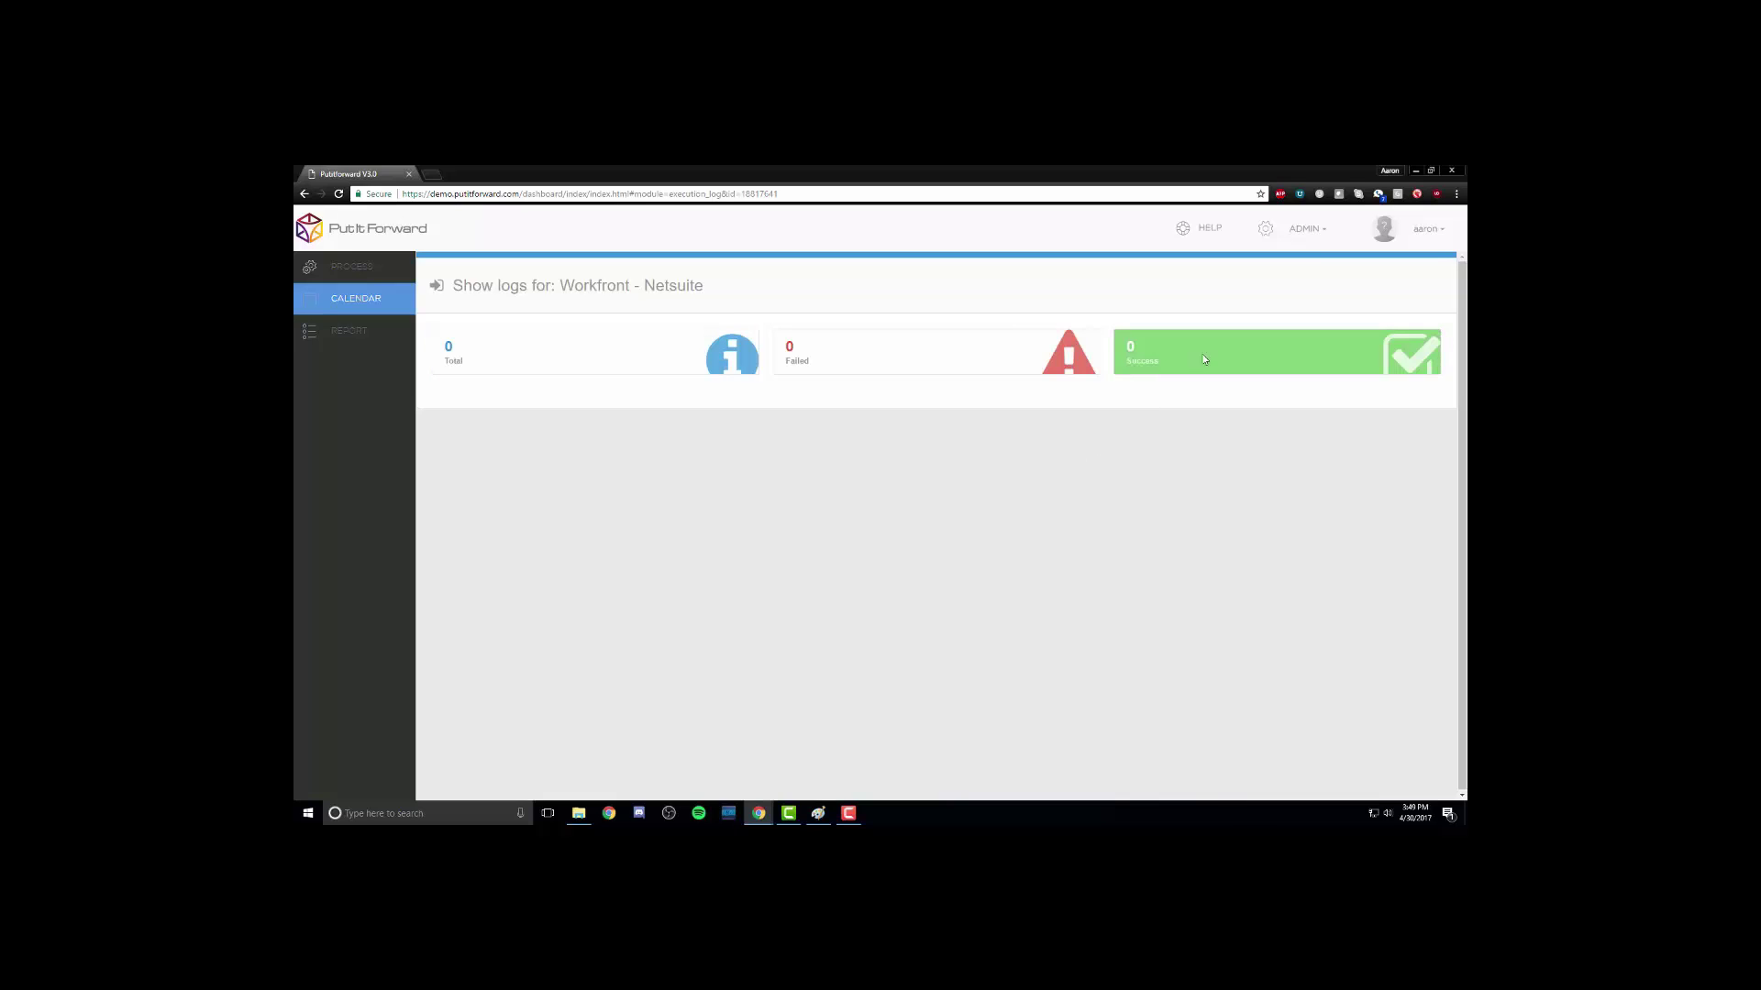
left_click(977, 347)
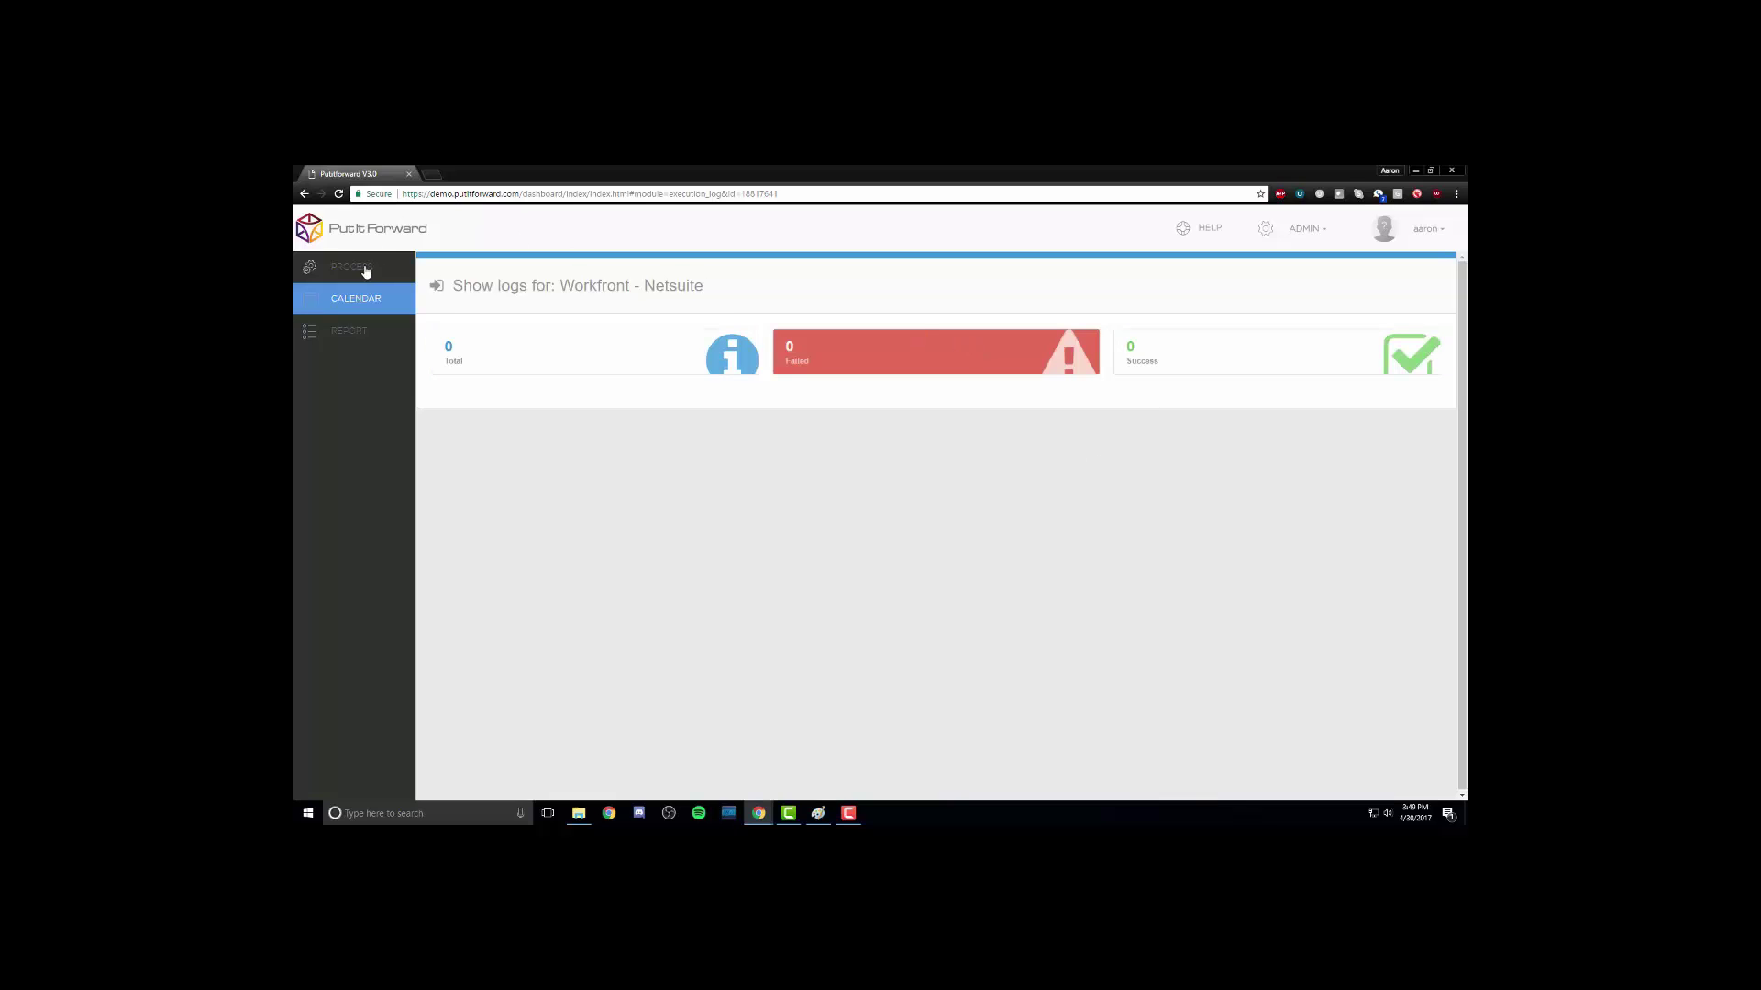